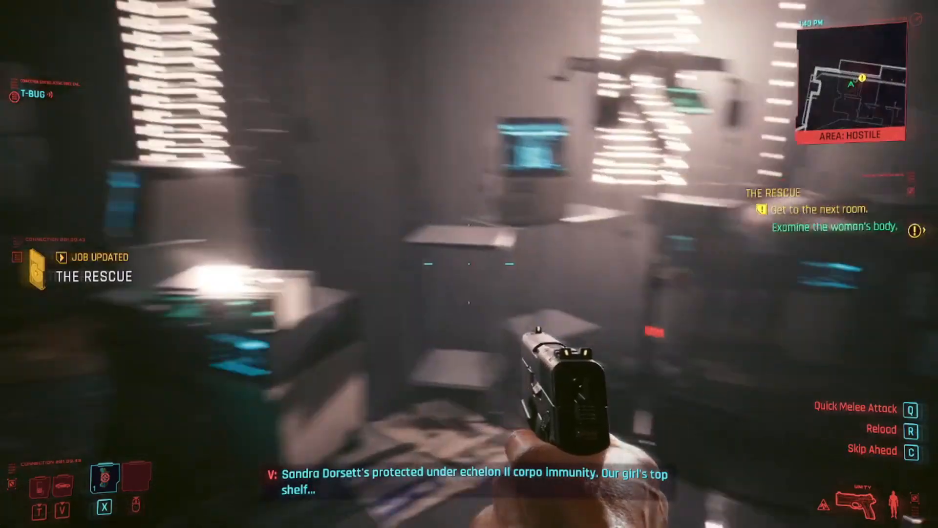
pyautogui.press('w')
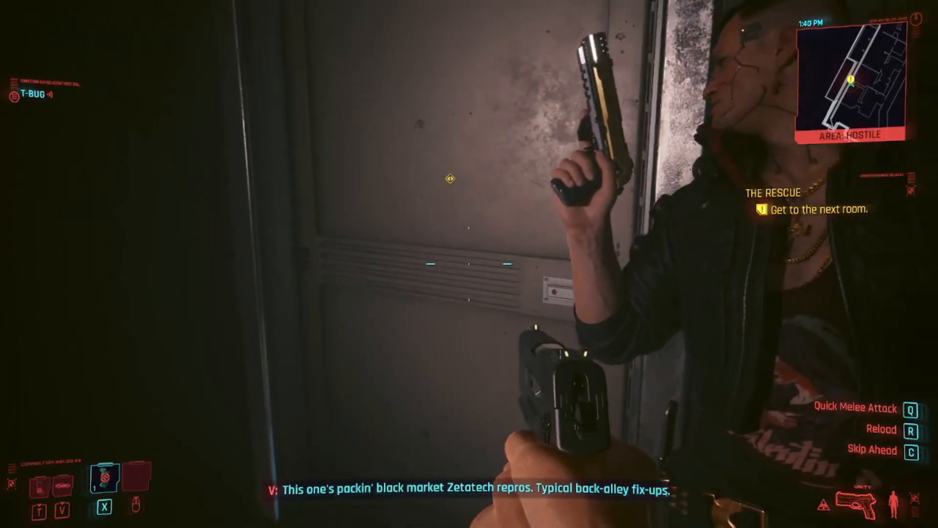
pyautogui.press('f')
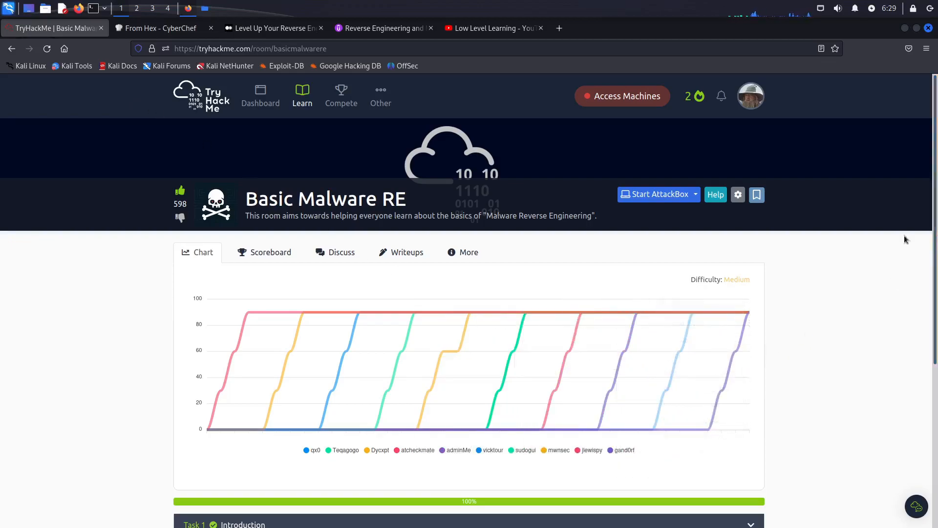
# Step: Review the Basic Malware RE room's difficulty, then expand the Task 1 introduction and highlight the given ZIP password
pyautogui.moveTo(714, 280); pyautogui.dragTo(880, 282)
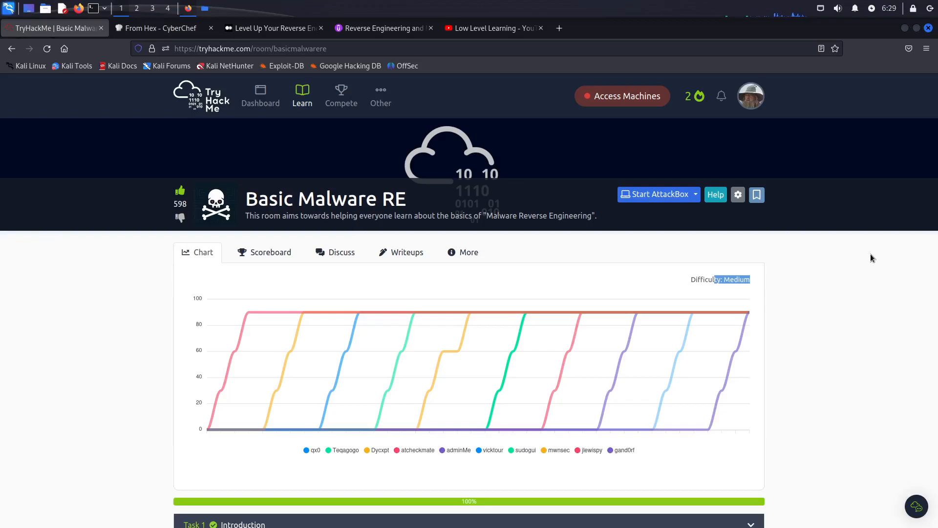
pyautogui.scroll(-3, 936, 303)
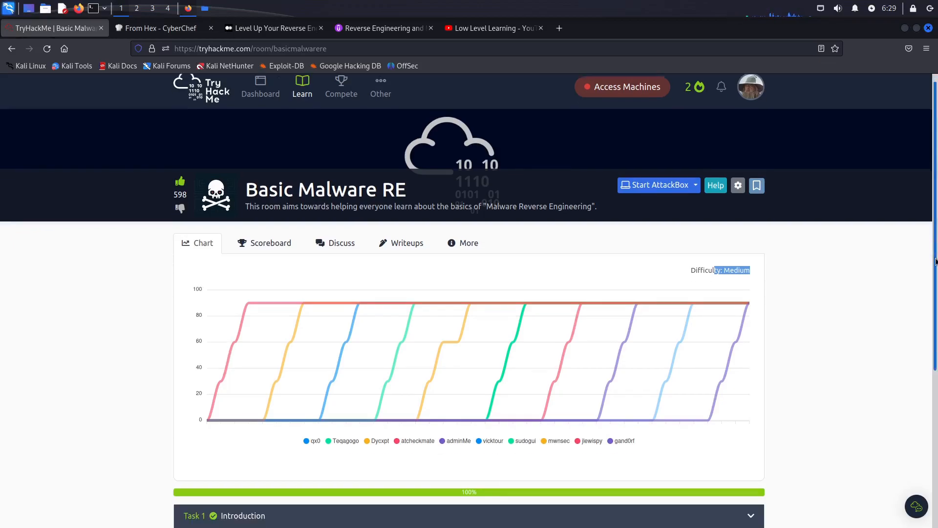
pyautogui.click(744, 428)
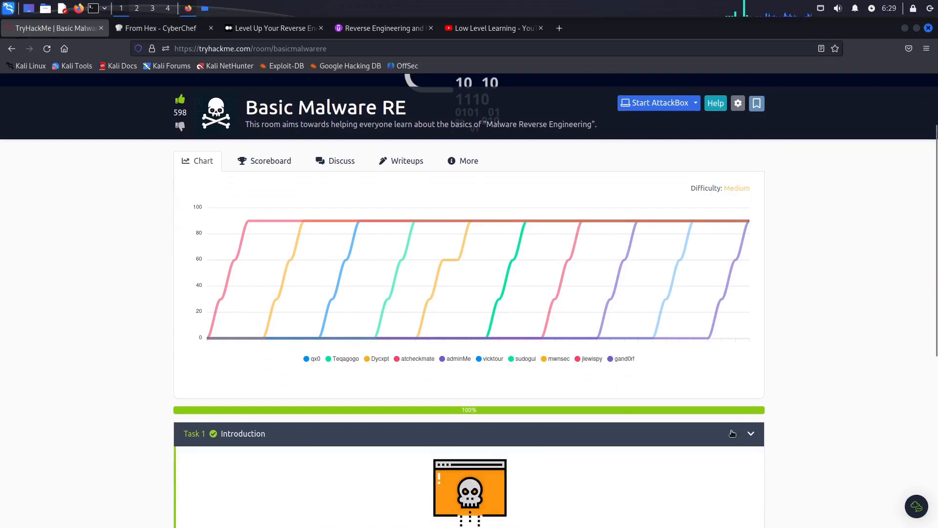
pyautogui.scroll(-10, 802, 453)
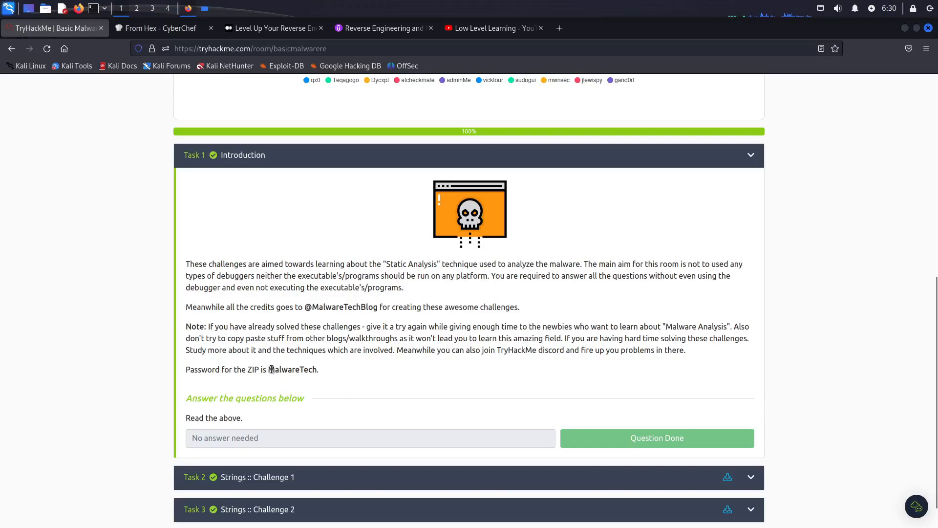
pyautogui.moveTo(270, 370); pyautogui.dragTo(318, 376)
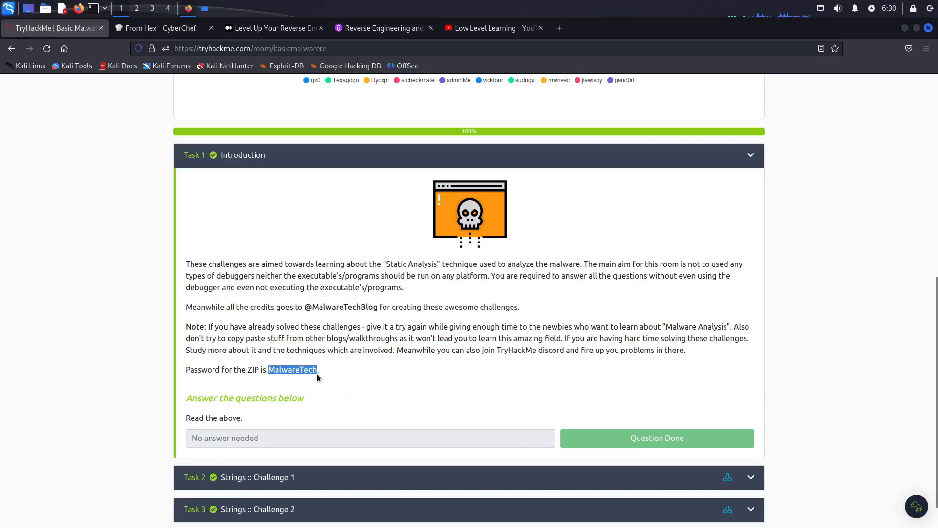
pyautogui.scroll(-1, 800, 441)
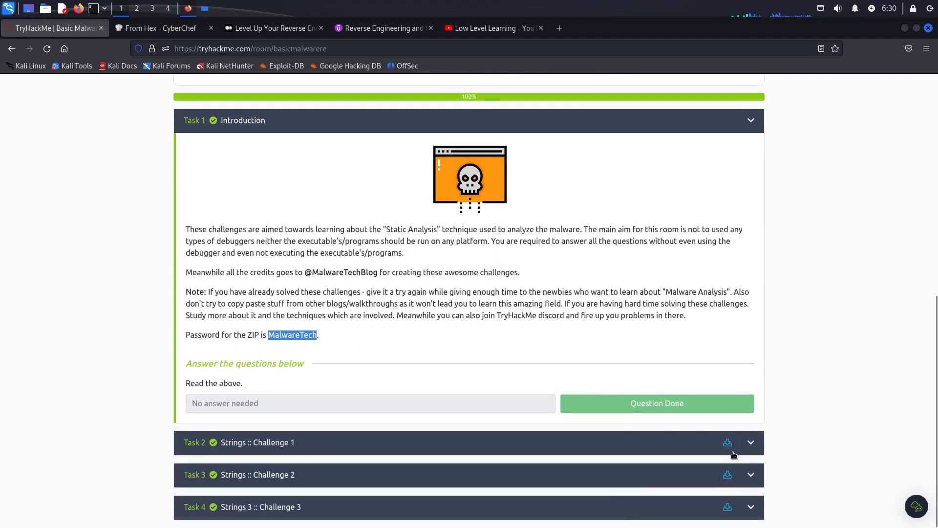
# Step: Switch to the Thunar file manager and browse from share through sites and thm to the basicmalwarere folder
pyautogui.click(205, 8)
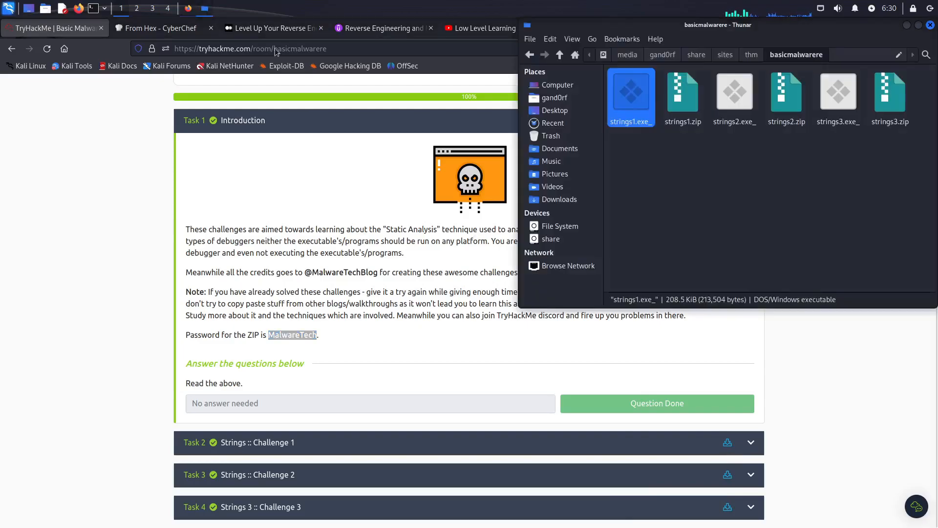
pyautogui.click(702, 56)
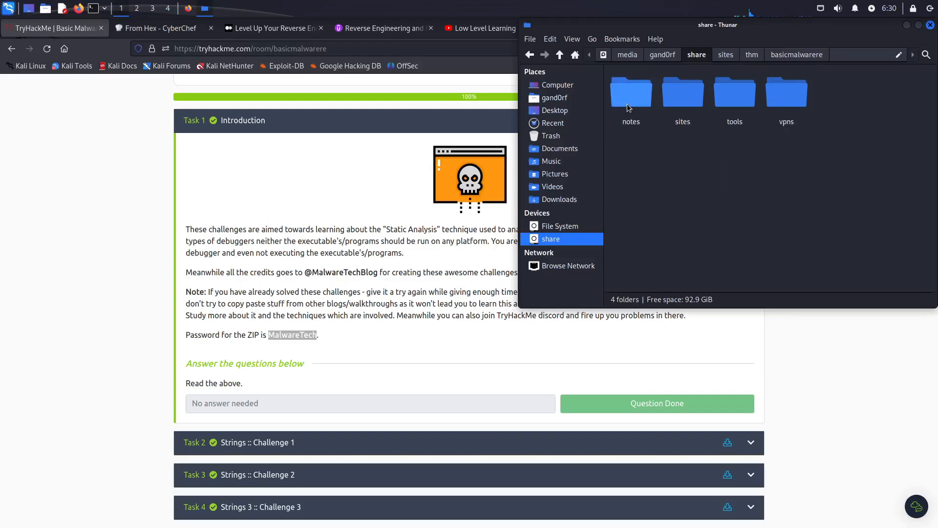
pyautogui.doubleClick(678, 94)
pyautogui.doubleClick(642, 105)
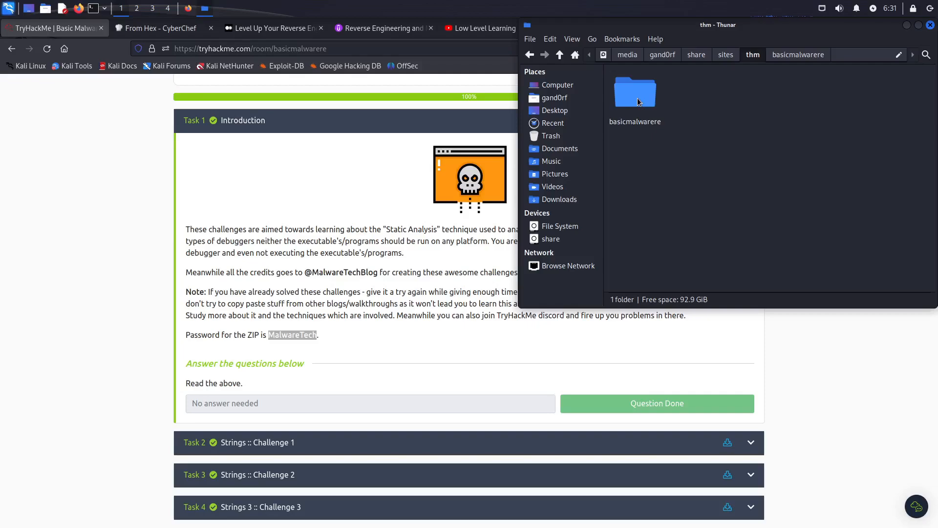
pyautogui.doubleClick(638, 102)
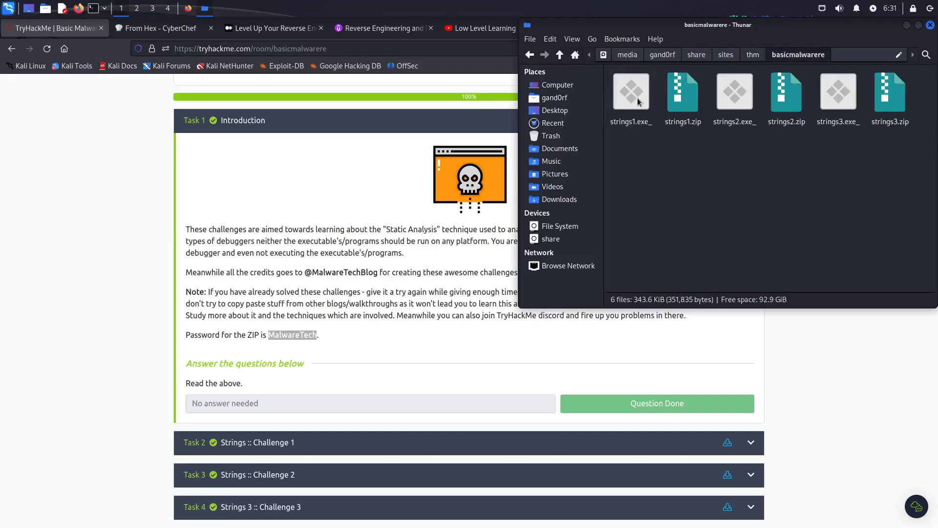
# Step: Look over the downloaded archives strings1.zip, strings2.zip and strings3.zip in the folder
pyautogui.click(684, 119)
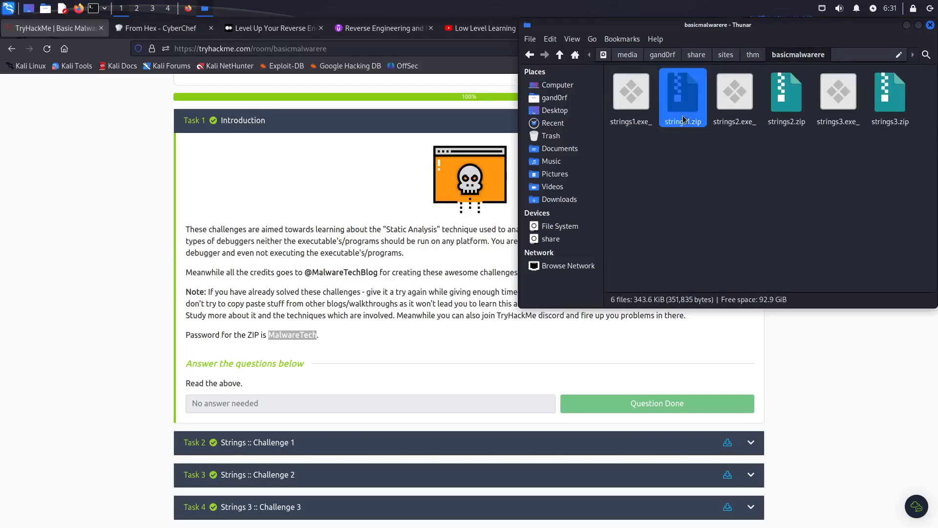
pyautogui.click(786, 97)
pyautogui.click(890, 98)
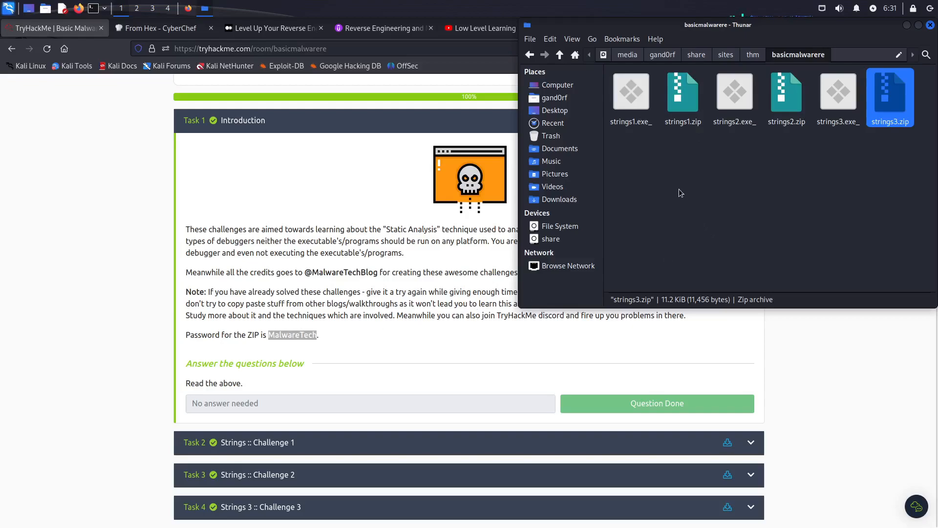
# Step: Open a terminal in the basicmalwarere folder and check the executables' file types with "file strings*.exe_"
pyautogui.rightClick(664, 173)
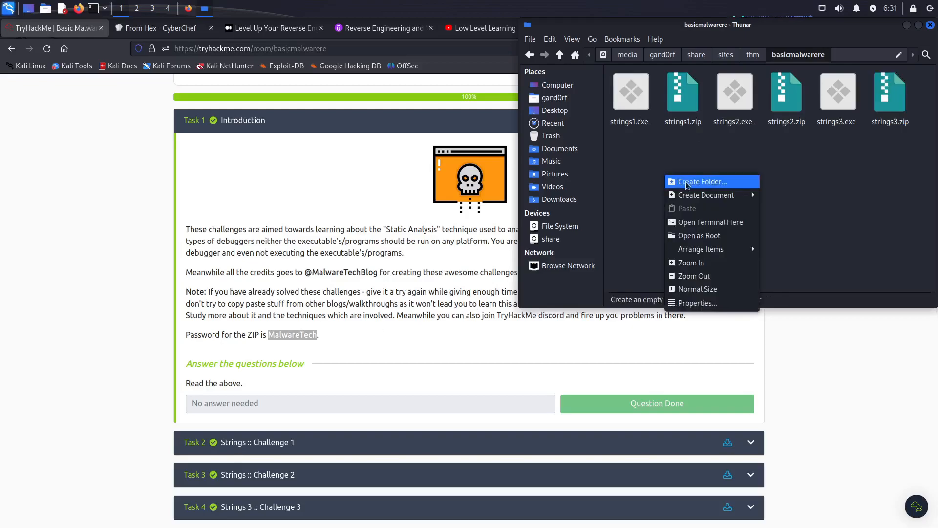
pyautogui.click(727, 220)
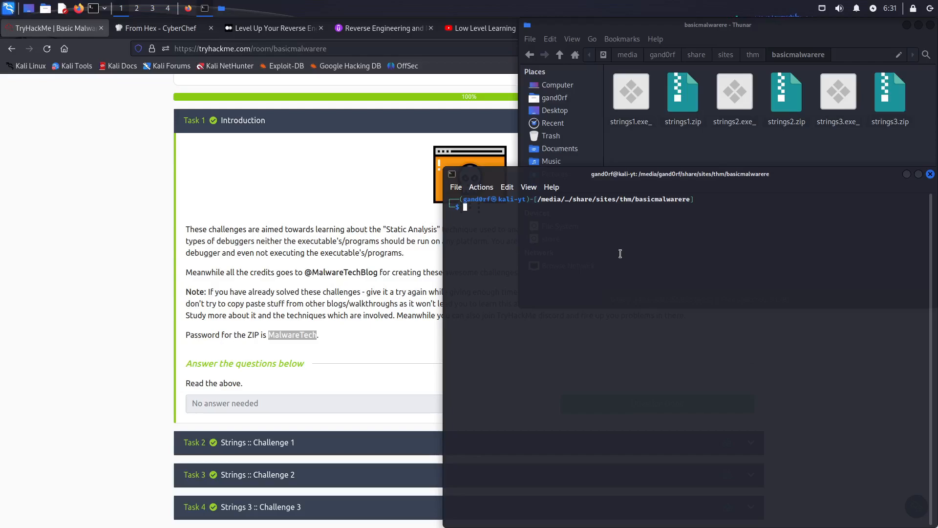
pyautogui.write('file strings*.exe_')
pyautogui.press('Return')
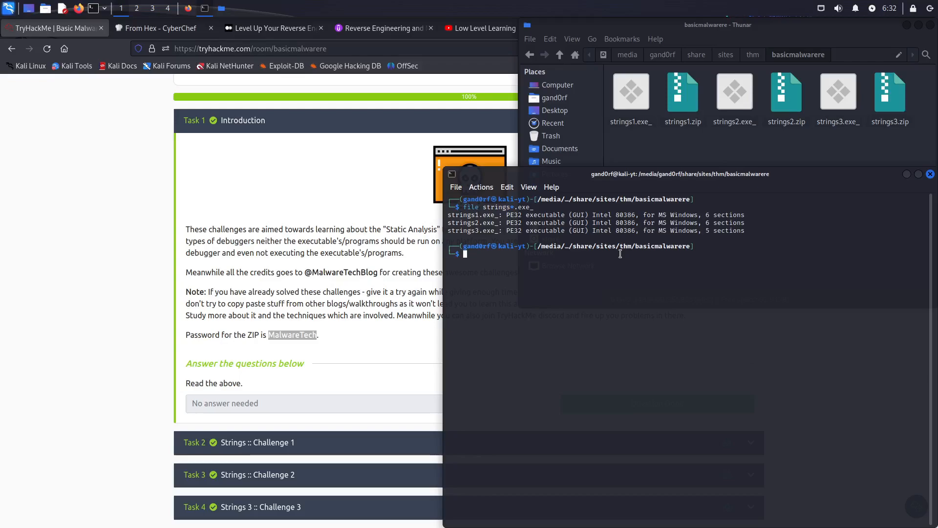
# Step: Extract the printable strings of the first challenge executable with "strings strings1.exe_"
pyautogui.write('strings strings1.exe_')
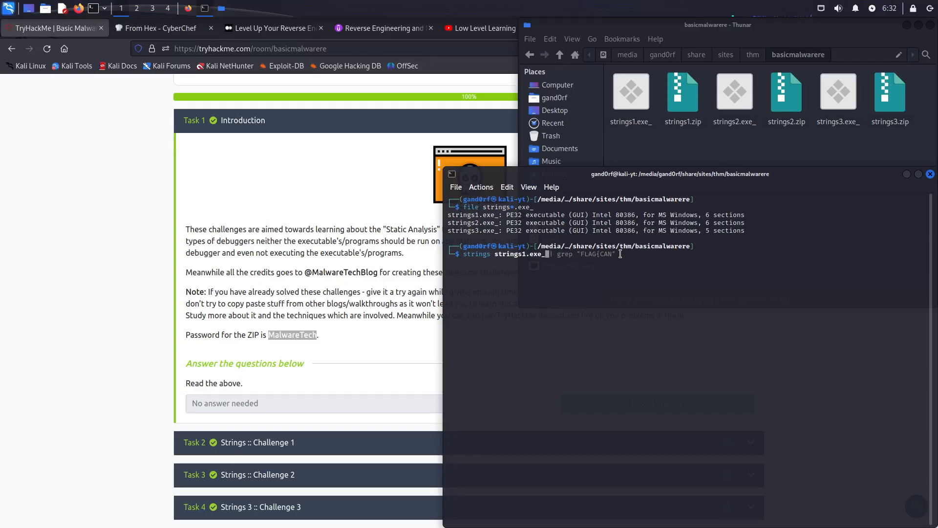
pyautogui.press('Return')
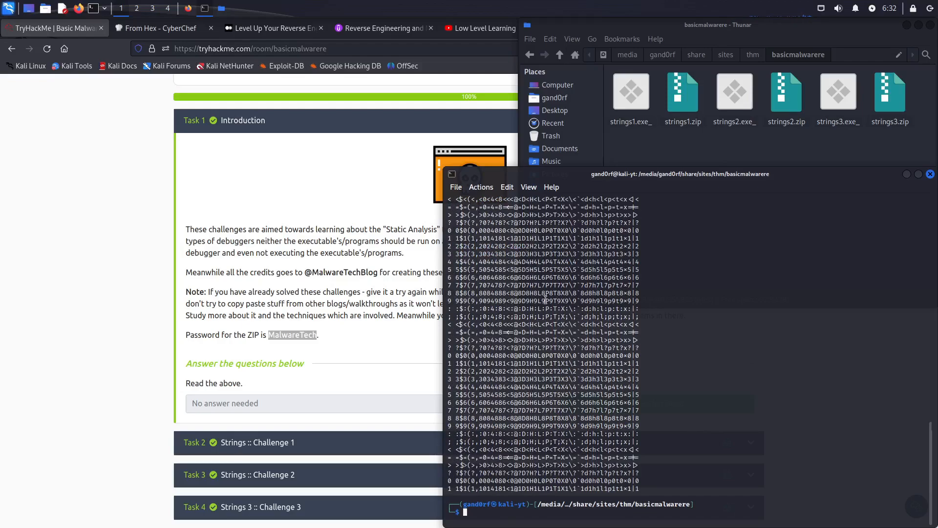
# Step: Examine the DLL and function names in the strings output, including MessageBoxA
pyautogui.scroll(7, 638, 434)
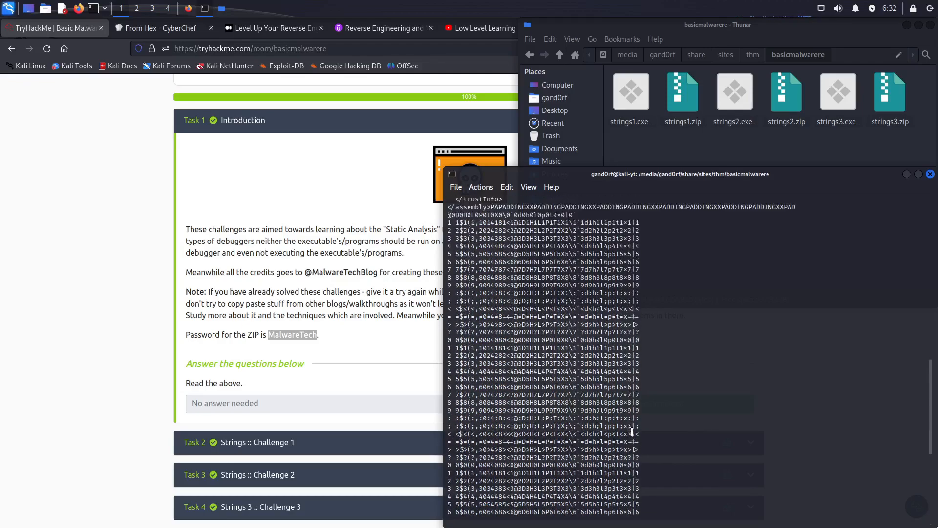
pyautogui.scroll(7, 592, 309)
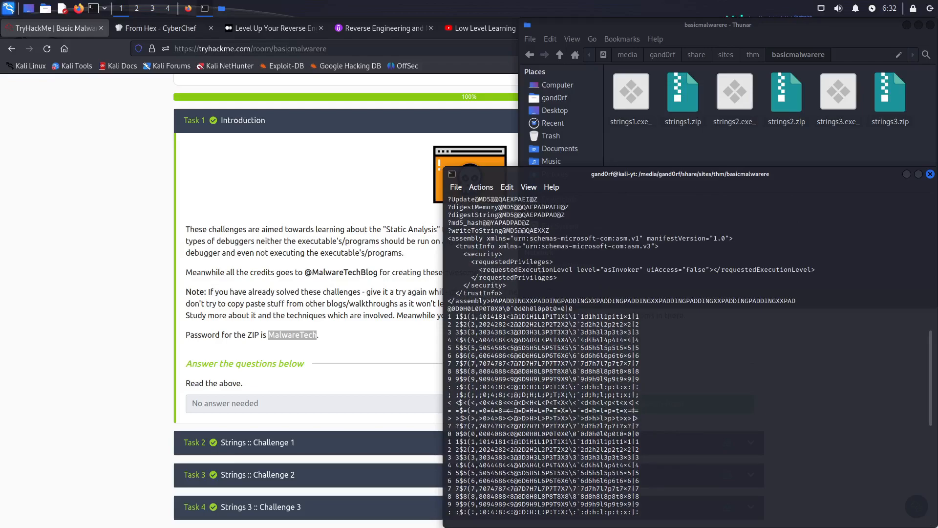
pyautogui.scroll(3, 541, 276)
pyautogui.scroll(2, 539, 278)
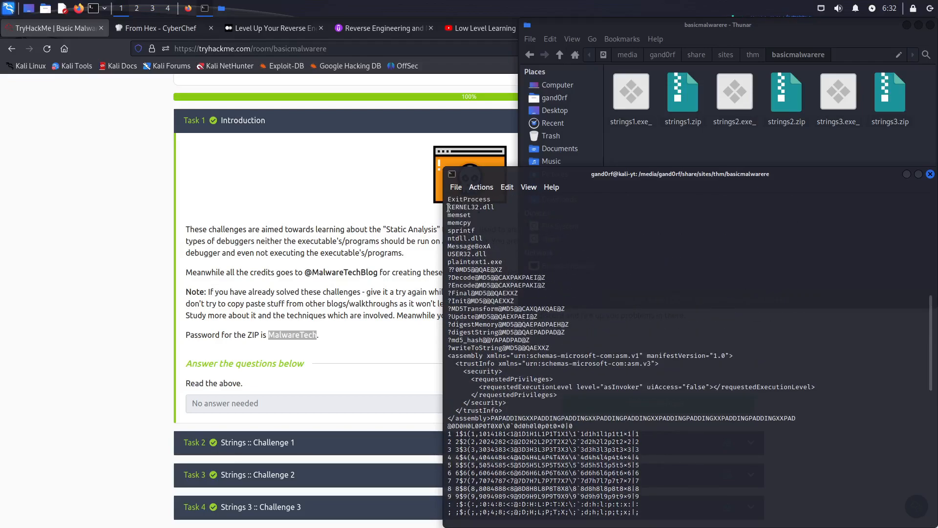
pyautogui.moveTo(449, 208); pyautogui.dragTo(505, 254)
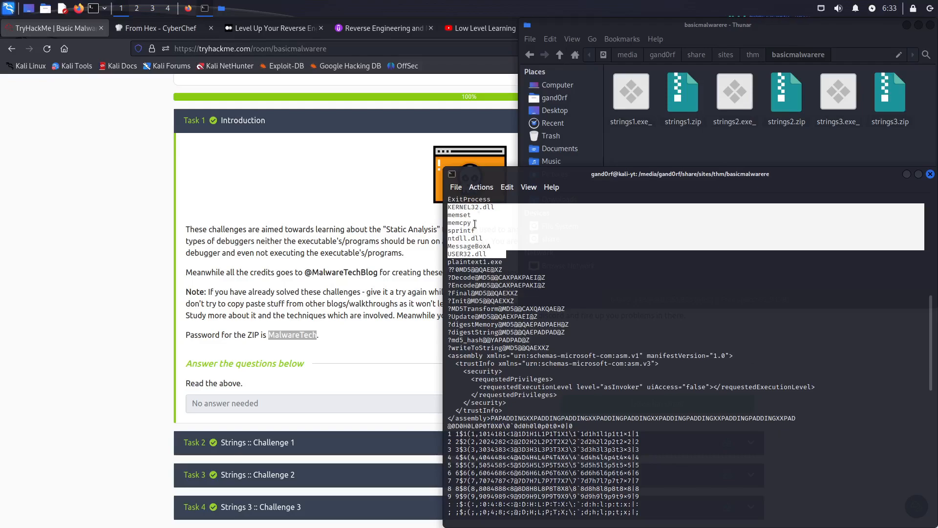
pyautogui.click(493, 251)
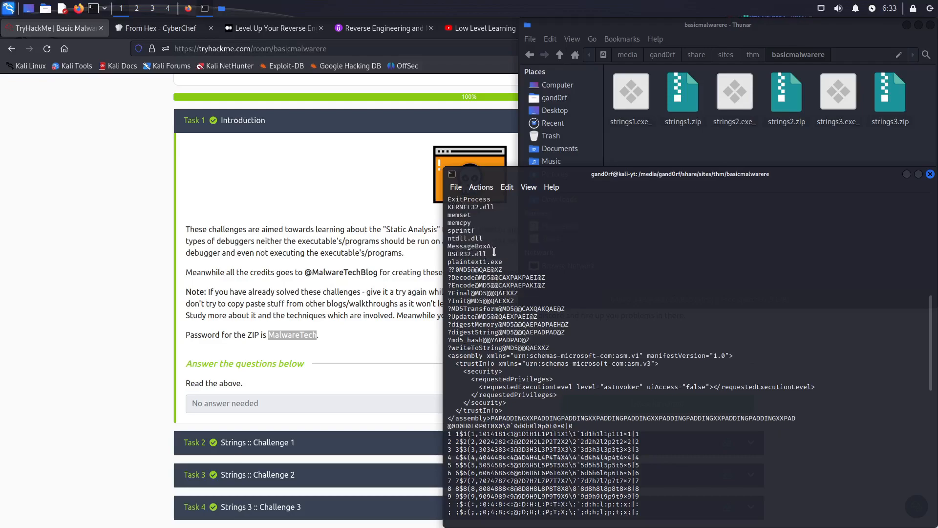
pyautogui.moveTo(494, 245); pyautogui.dragTo(447, 246)
# Step: Examine the list of FLAG entries in the strings output and return to the terminal prompt
pyautogui.scroll(1, 545, 257)
pyautogui.moveTo(448, 199); pyautogui.dragTo(615, 199)
pyautogui.scroll(6, 602, 285)
pyautogui.scroll(7, 602, 284)
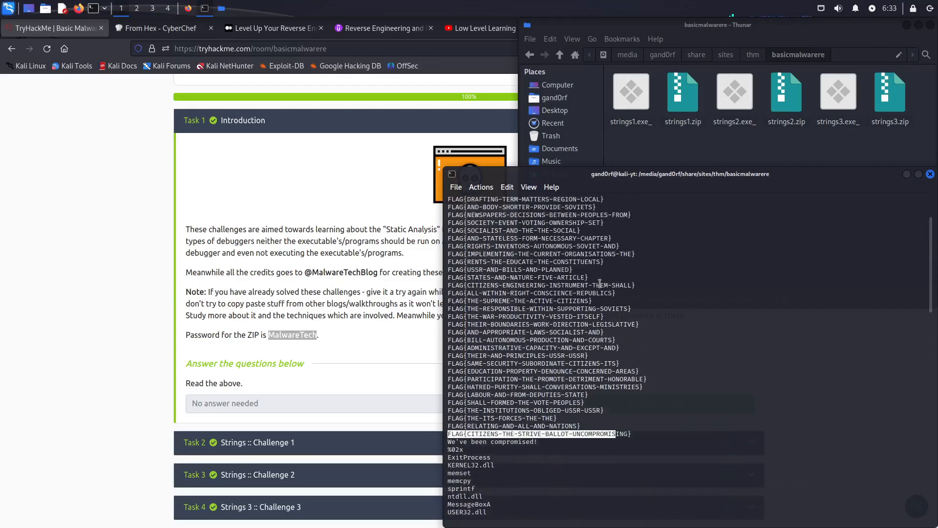
pyautogui.scroll(-15, 600, 283)
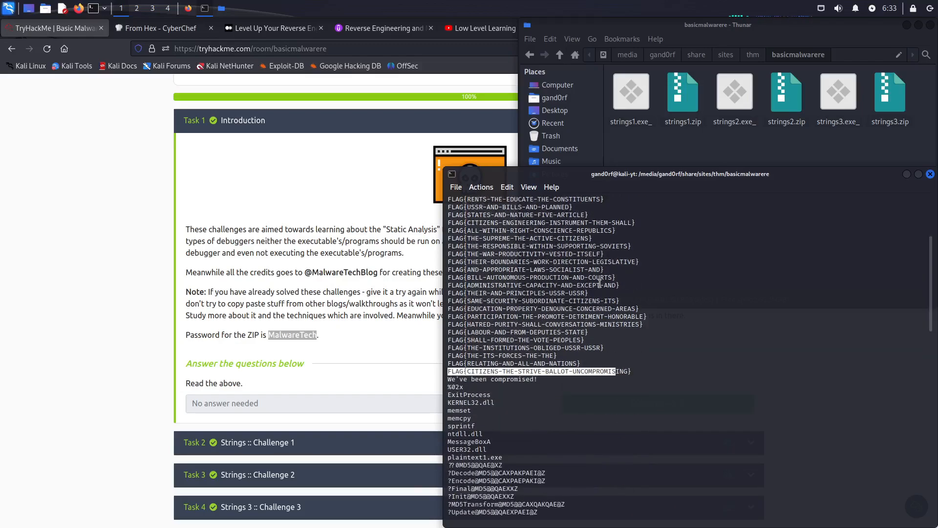
pyautogui.scroll(-5, 600, 283)
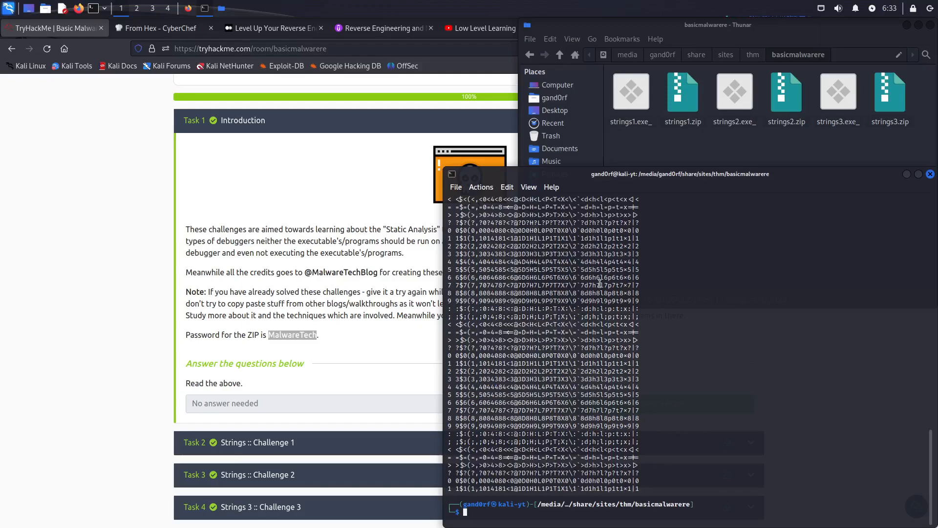
# Step: Find and launch Ghidra by searching the applications for "ghid", and dismiss its startup tip
pyautogui.click(9, 12)
pyautogui.click(57, 98)
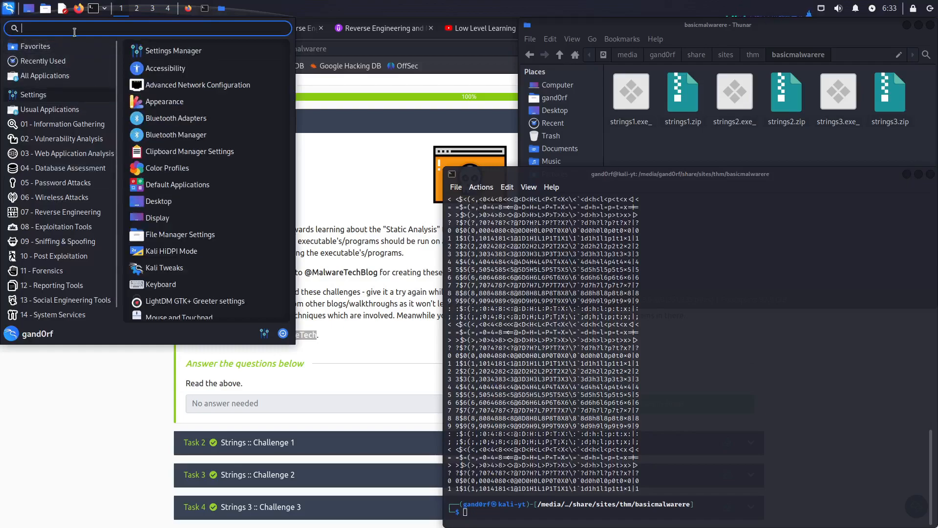
pyautogui.write('ghid')
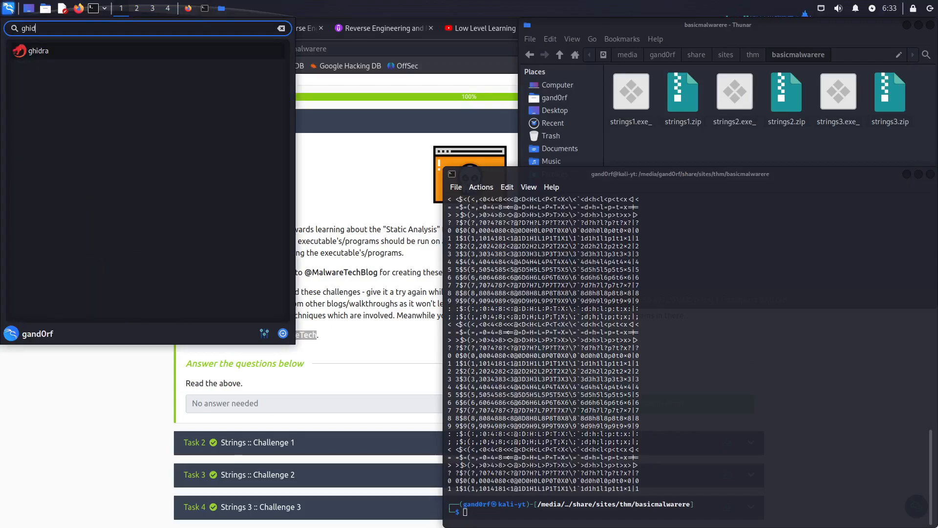
pyautogui.click(57, 50)
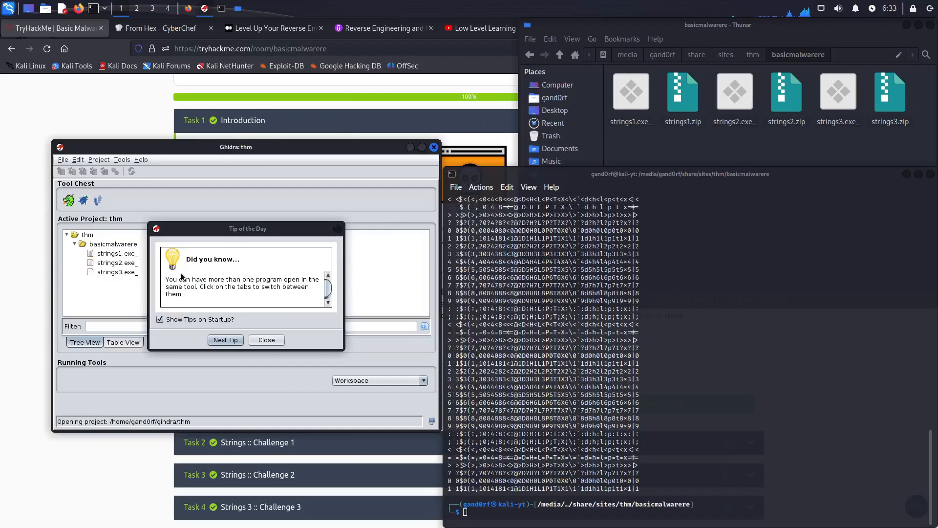
pyautogui.click(266, 340)
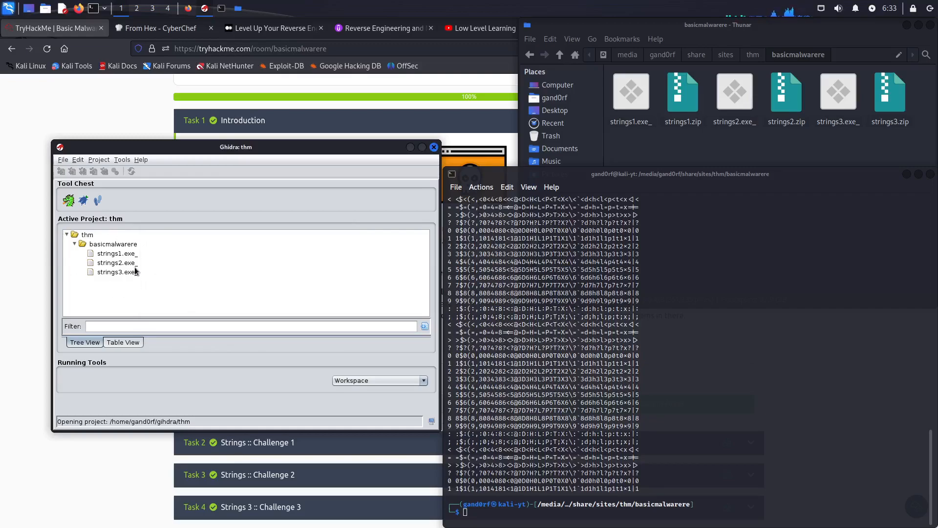
pyautogui.click(63, 161)
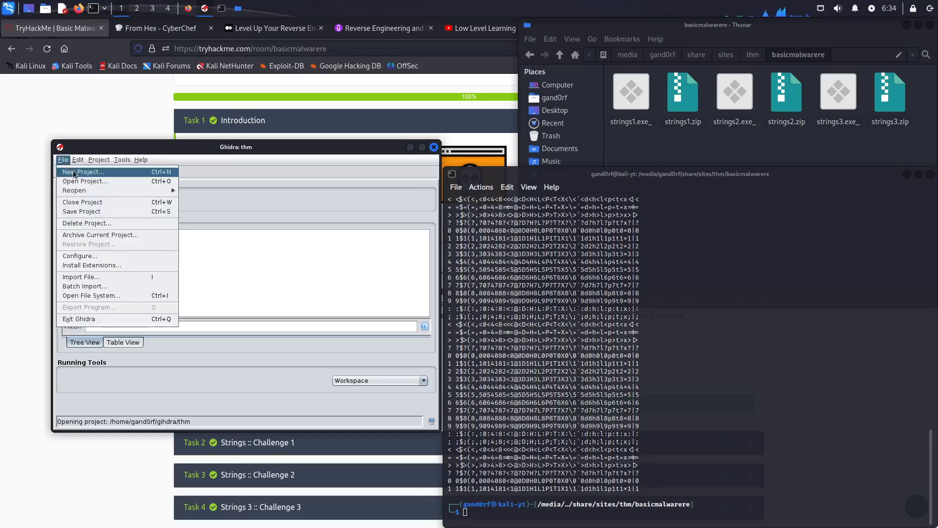
pyautogui.click(75, 174)
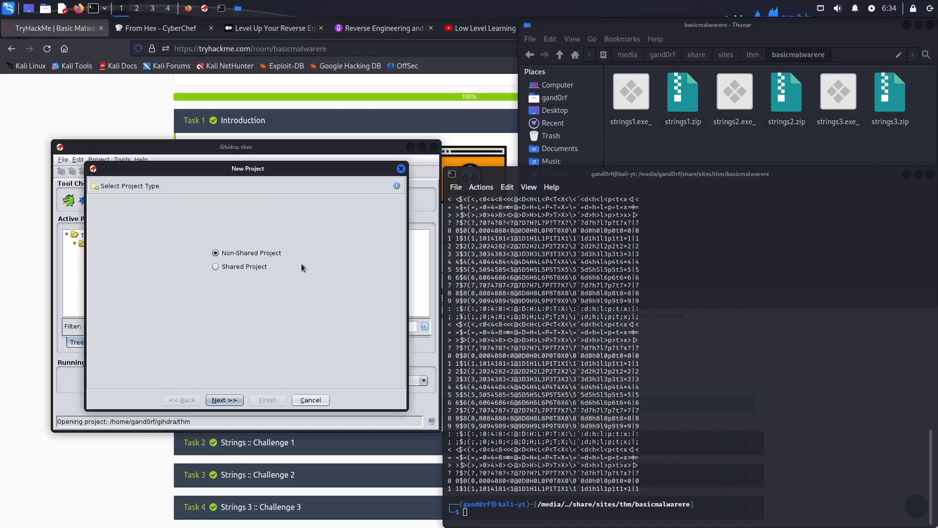
pyautogui.click(232, 404)
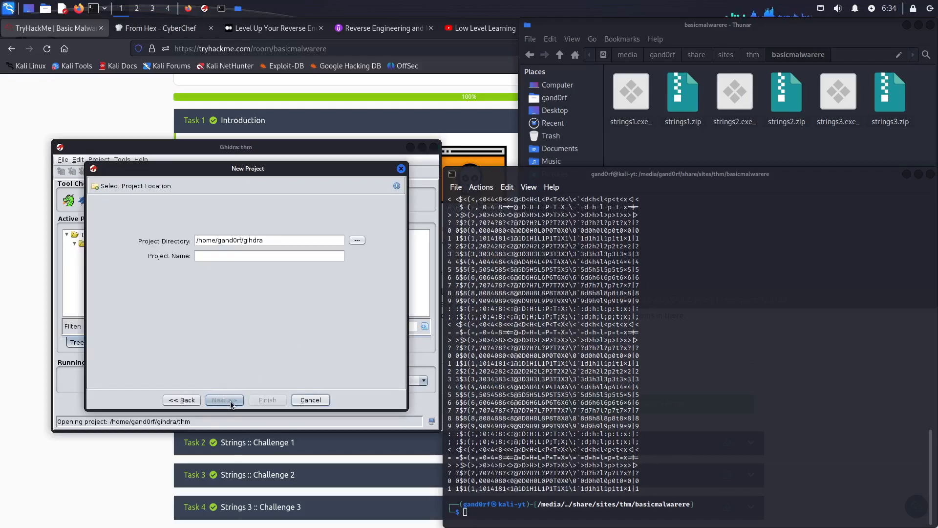
pyautogui.moveTo(333, 239); pyautogui.dragTo(195, 236)
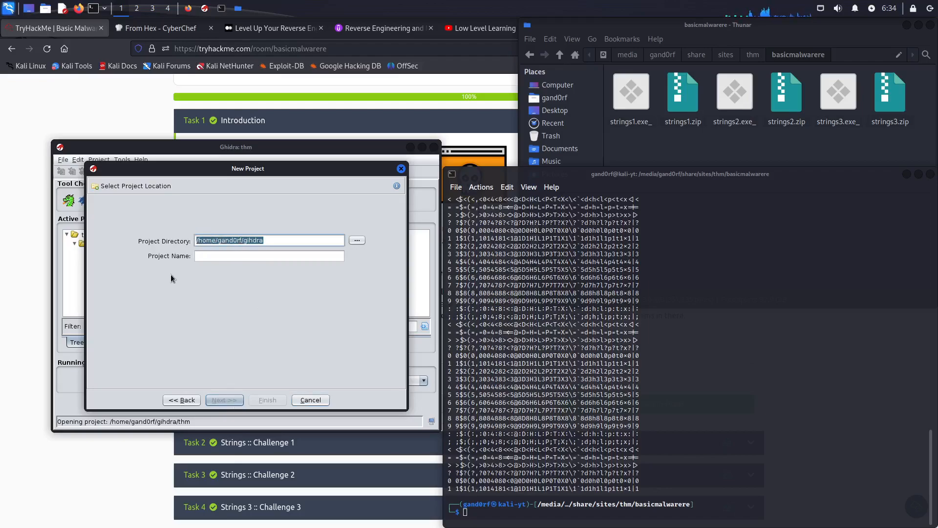
pyautogui.click(257, 256)
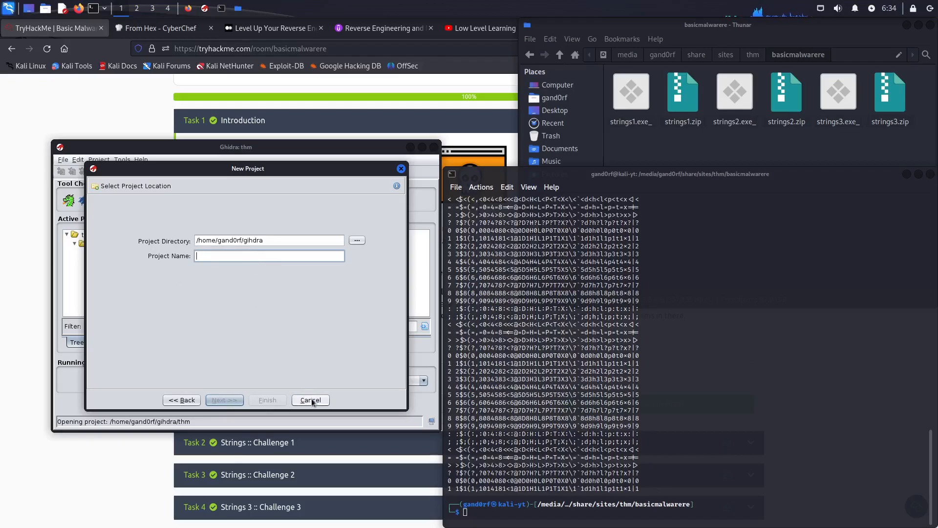
pyautogui.click(401, 169)
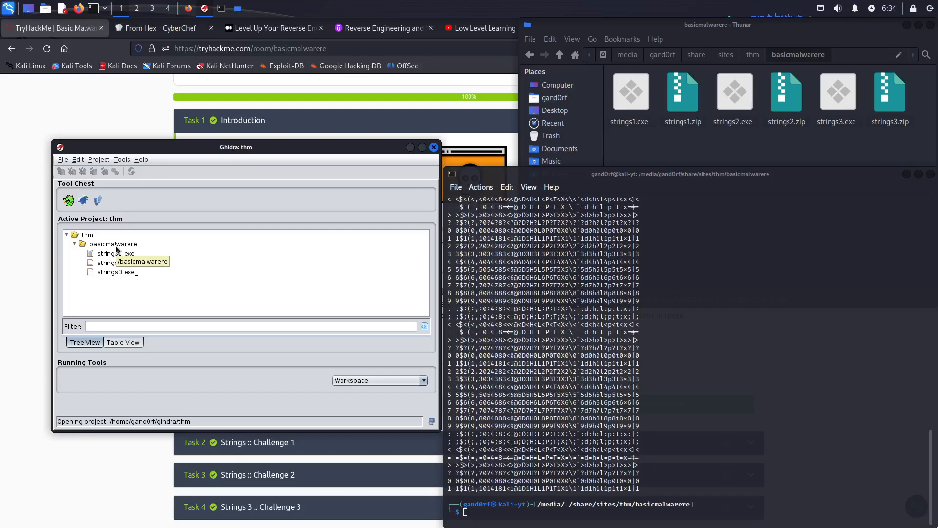
pyautogui.click(89, 236)
pyautogui.rightClick(88, 239)
pyautogui.click(302, 277)
# Step: Permanently delete the existing strings1.exe_ program from the basicmalwarere folder of the thm project
pyautogui.click(95, 255)
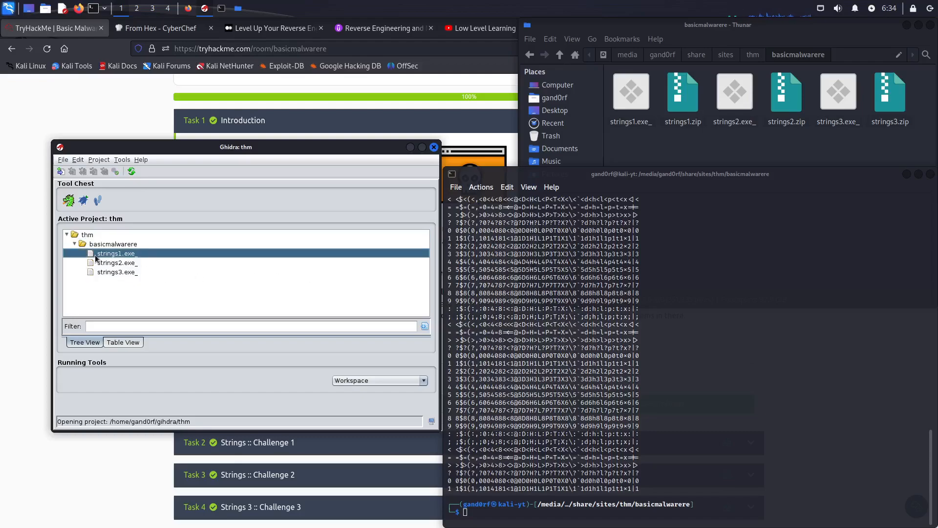
pyautogui.press('Delete')
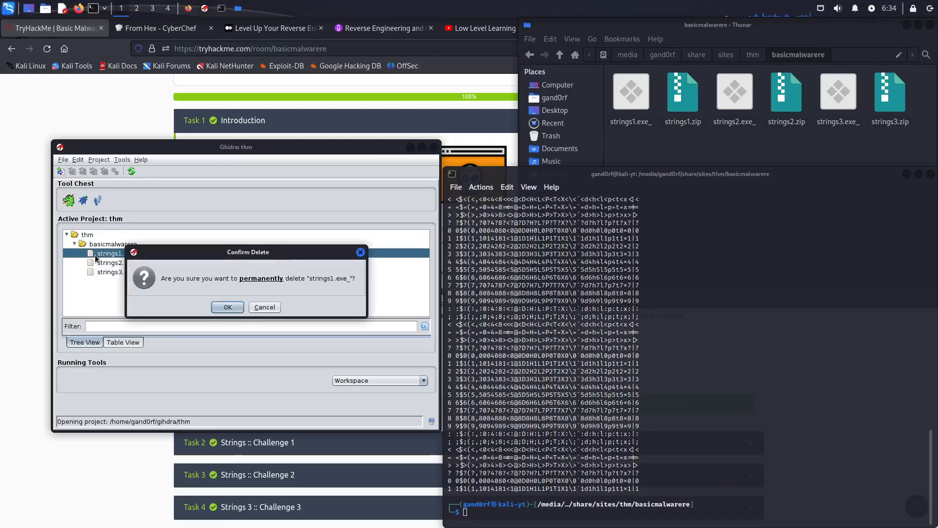
pyautogui.click(227, 307)
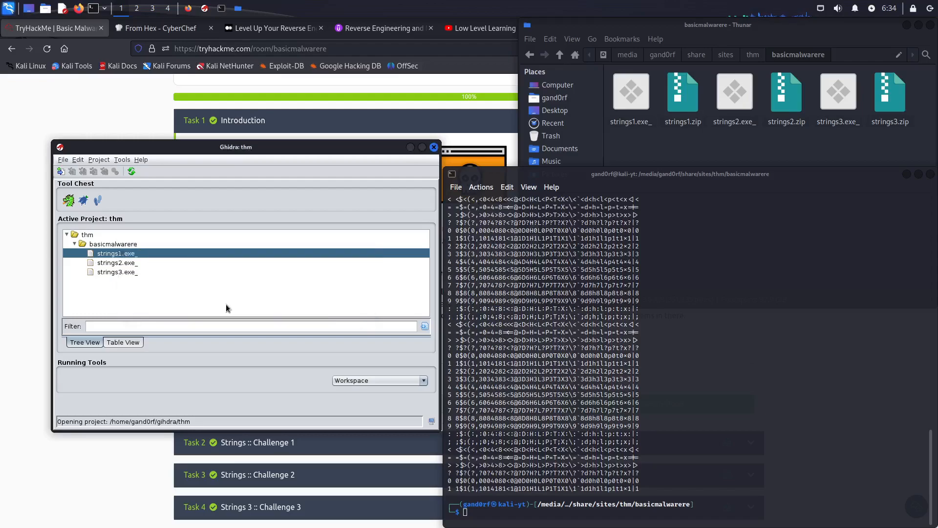
# Step: Import strings1.exe_ from the file manager into the project's basicmalwarere folder as a Portable Executable, keeping the default language and program name
pyautogui.click(637, 108)
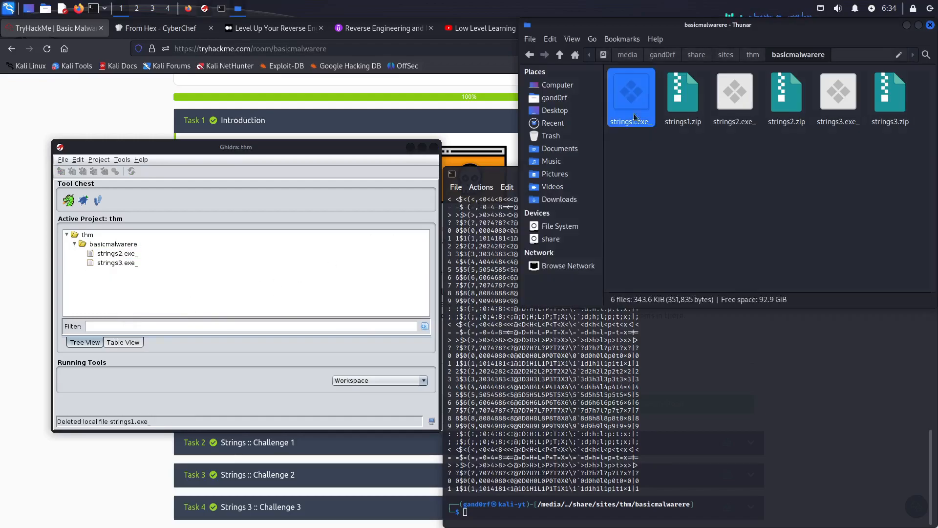
pyautogui.moveTo(636, 104); pyautogui.dragTo(224, 274)
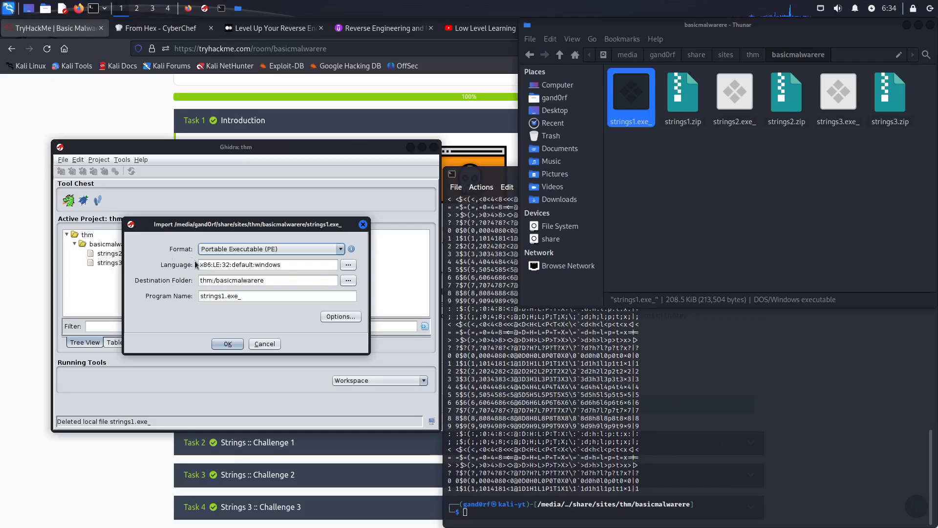
pyautogui.moveTo(247, 297); pyautogui.dragTo(198, 295)
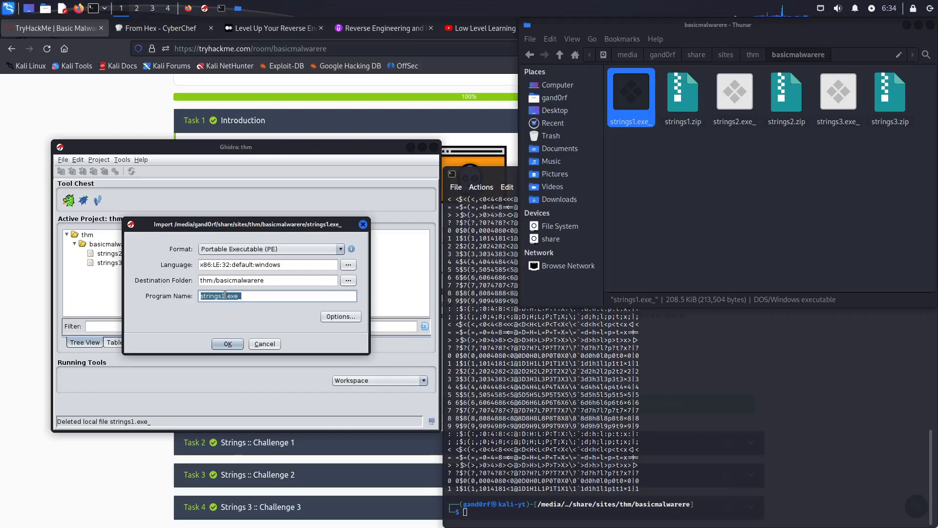
pyautogui.click(228, 343)
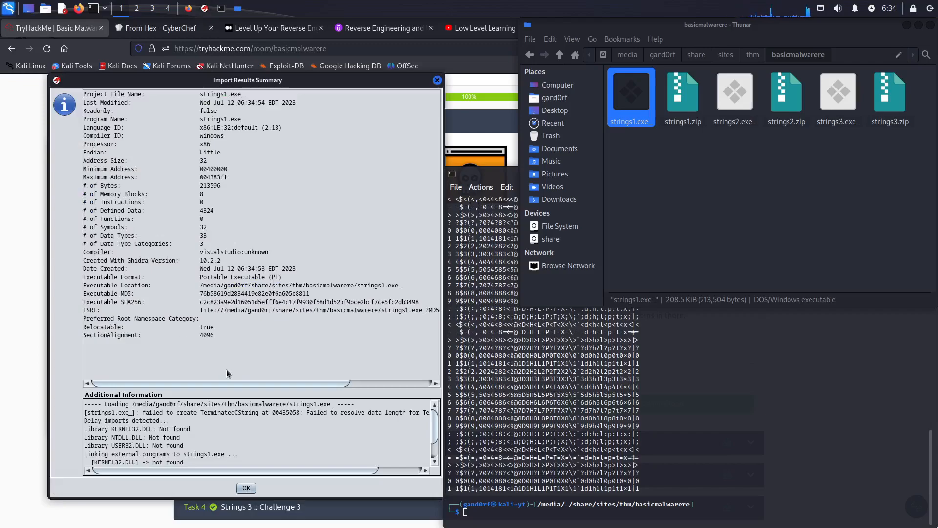
pyautogui.click(243, 489)
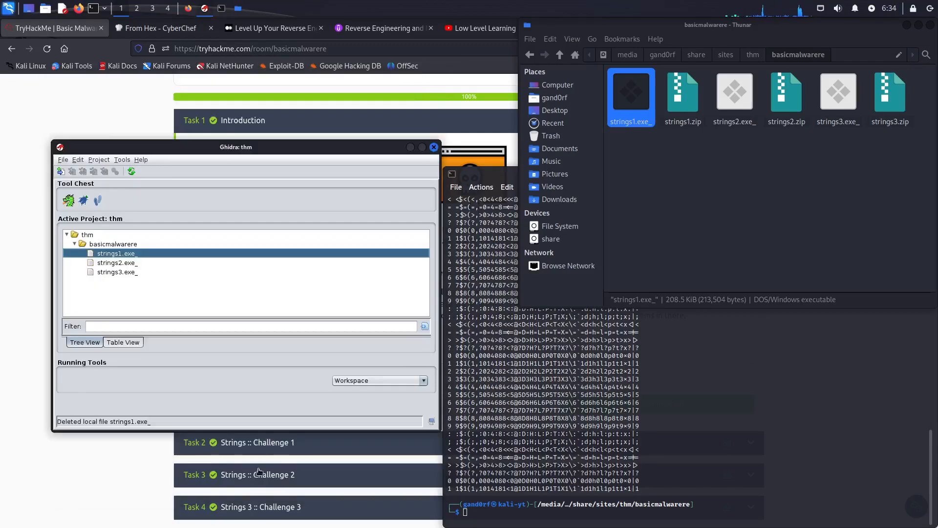
# Step: Open the imported strings1.exe_ in the CodeBrowser and analyze it with the default analyzers
pyautogui.doubleClick(141, 252)
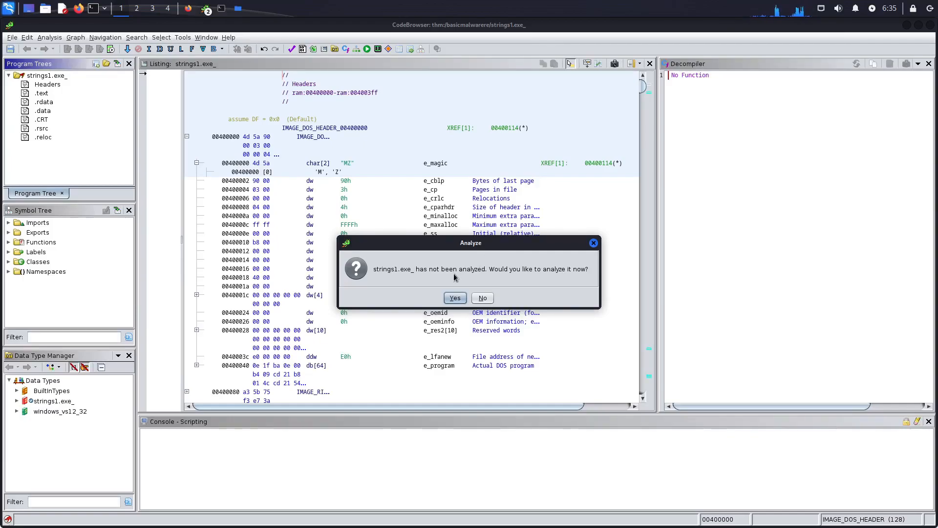
pyautogui.click(455, 299)
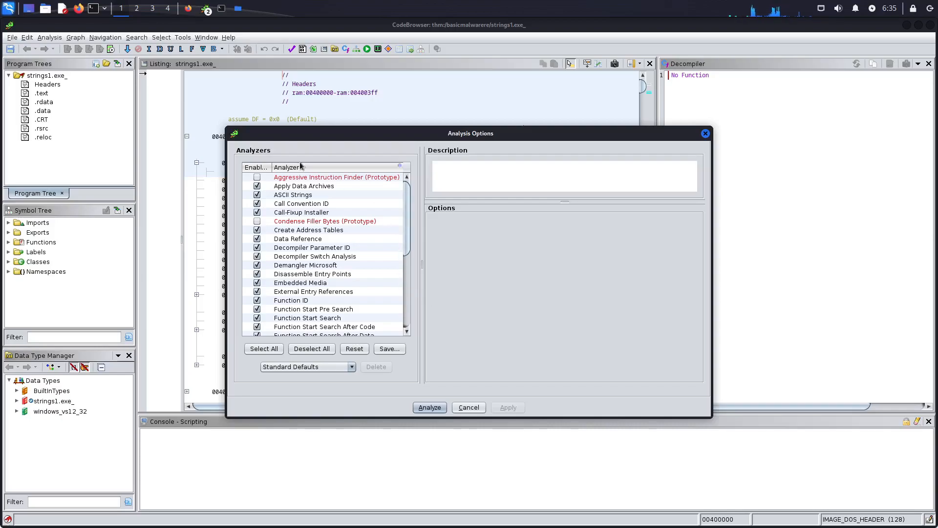
pyautogui.scroll(-2, 409, 220)
pyautogui.moveTo(408, 220); pyautogui.dragTo(410, 186)
pyautogui.click(430, 407)
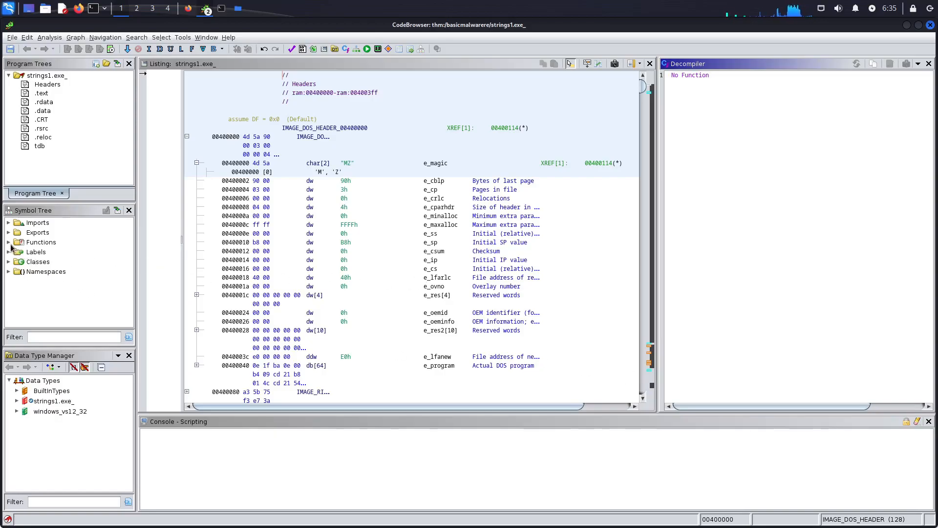
# Step: Expand the program's functions and open the entry function in the listing and decompiler
pyautogui.doubleClick(45, 243)
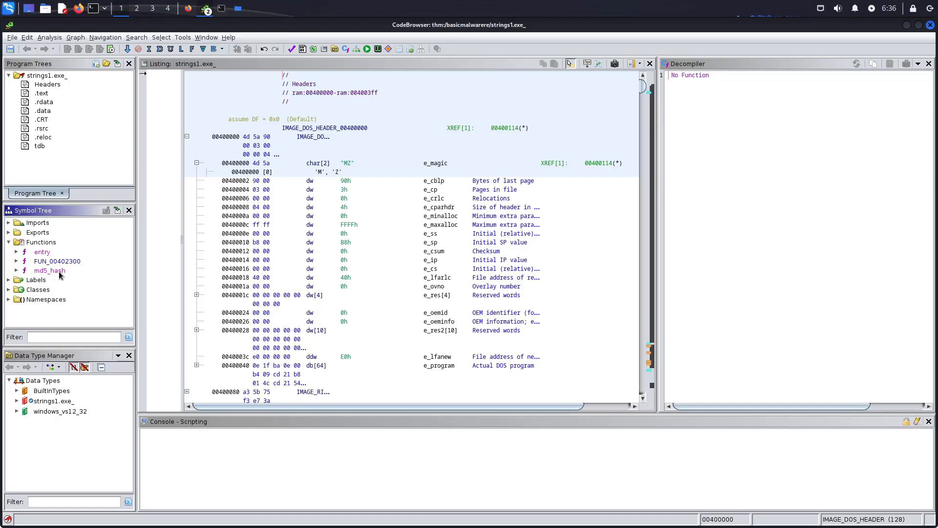
pyautogui.click(41, 252)
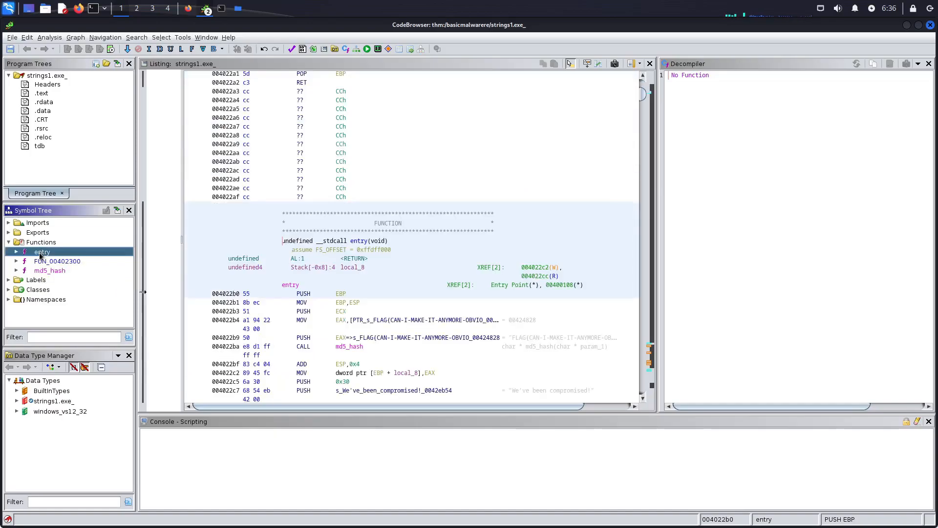
pyautogui.click(402, 225)
pyautogui.moveTo(282, 225); pyautogui.dragTo(499, 226)
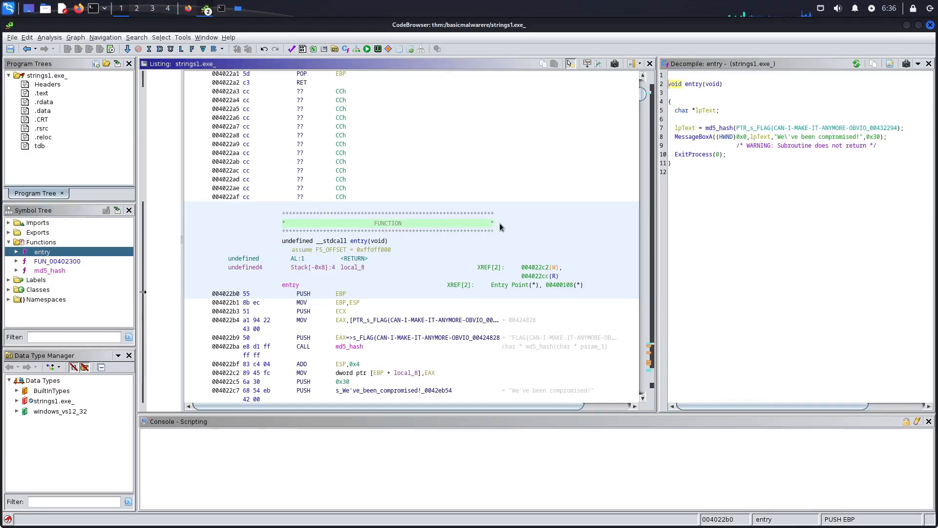
pyautogui.click(702, 187)
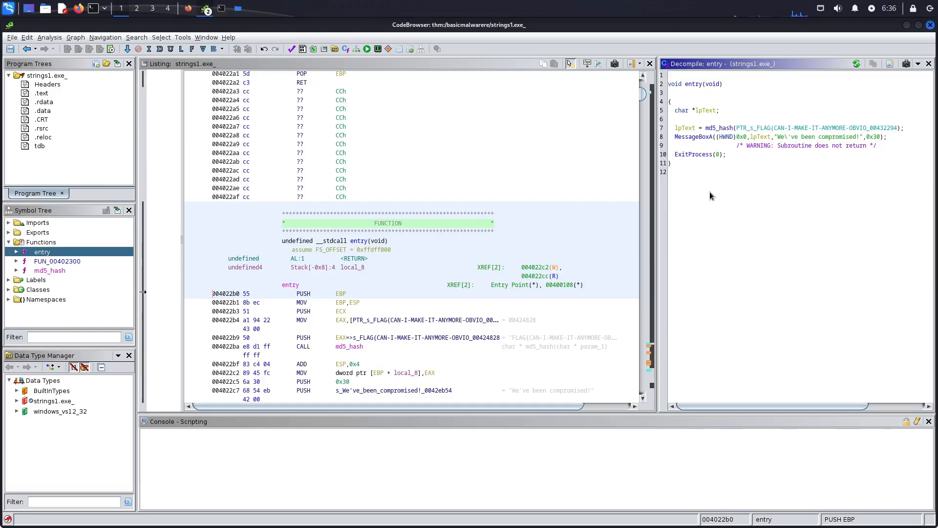
# Step: Examine the decompiled entry function, tracing the FLAG string through md5_hash into lpText and the MessageBoxA call
pyautogui.click(713, 85)
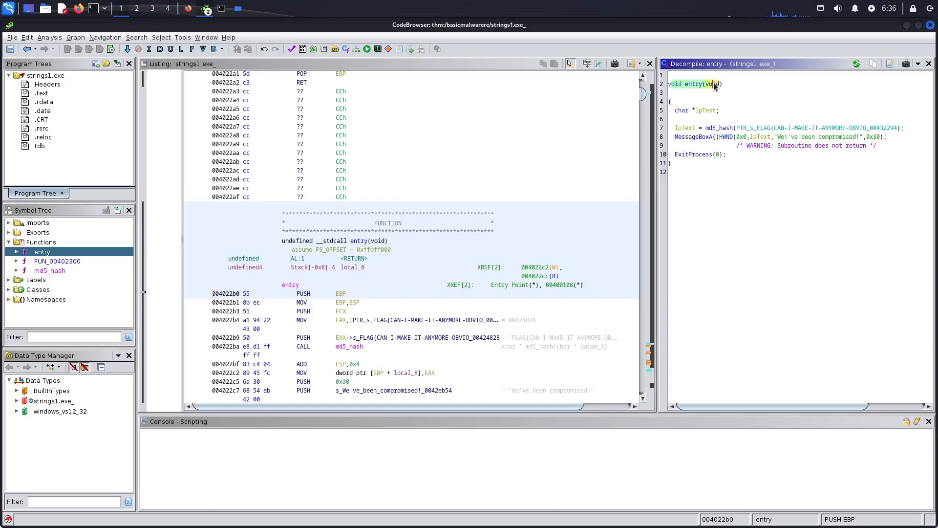
pyautogui.click(708, 112)
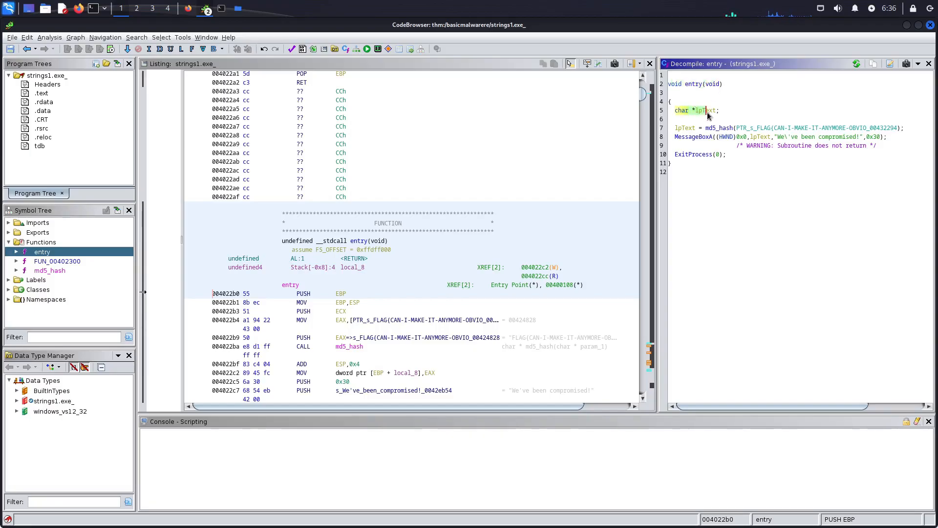
pyautogui.moveTo(679, 128); pyautogui.dragTo(885, 128)
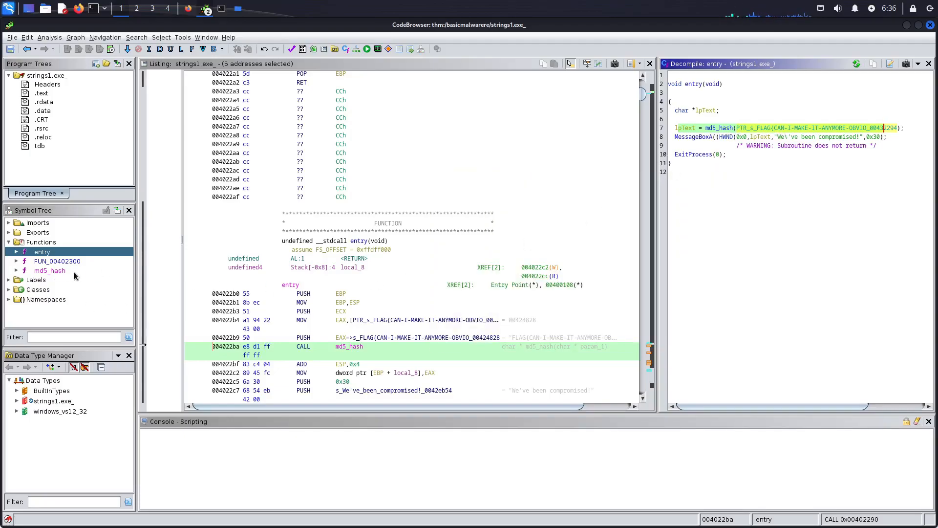
pyautogui.click(761, 129)
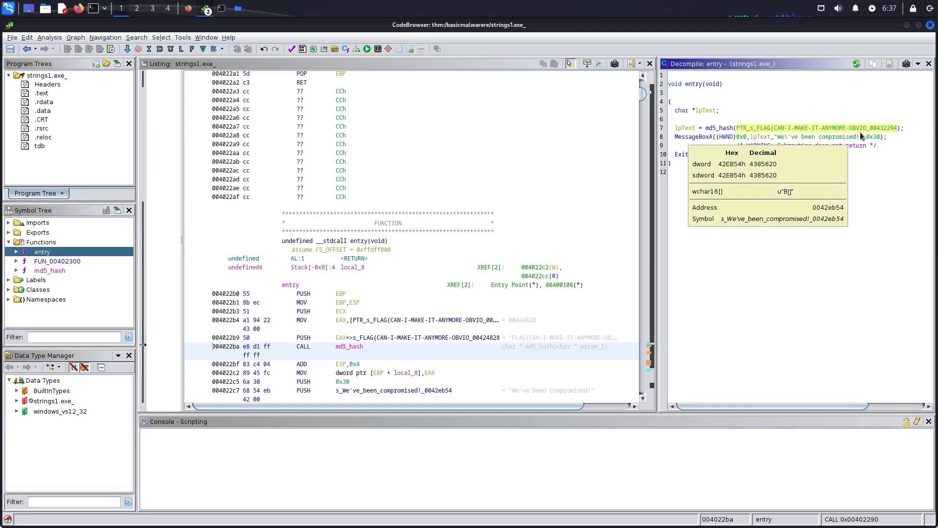
pyautogui.moveTo(876, 131)
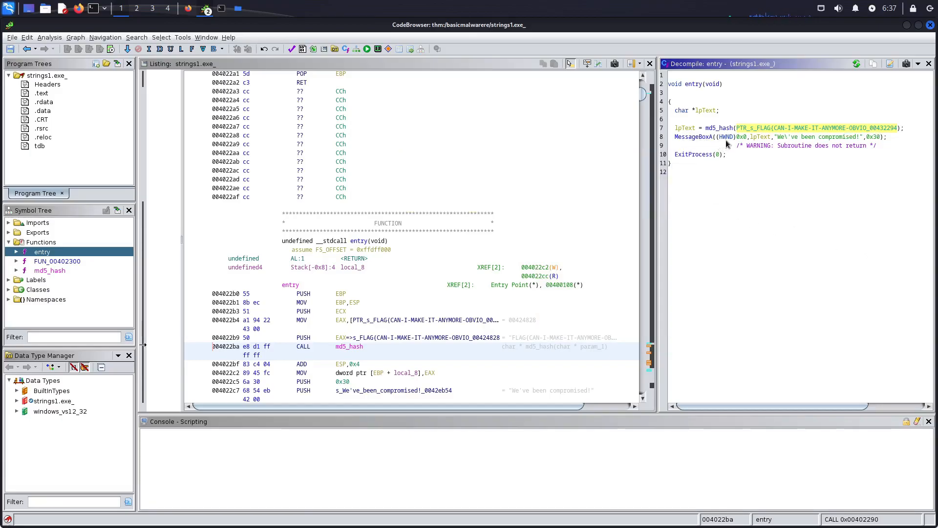
pyautogui.click(759, 138)
pyautogui.moveTo(767, 139); pyautogui.dragTo(770, 140)
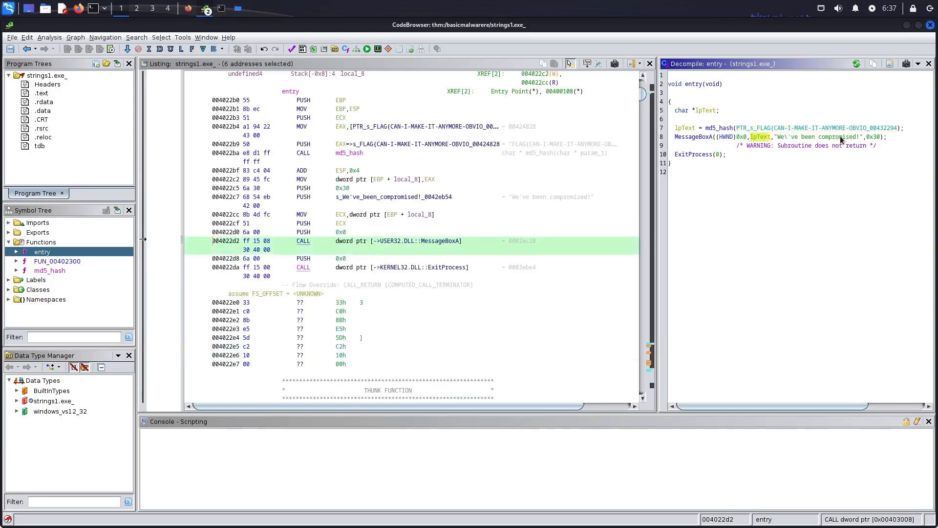
pyautogui.click(760, 128)
pyautogui.moveTo(787, 128); pyautogui.dragTo(786, 129)
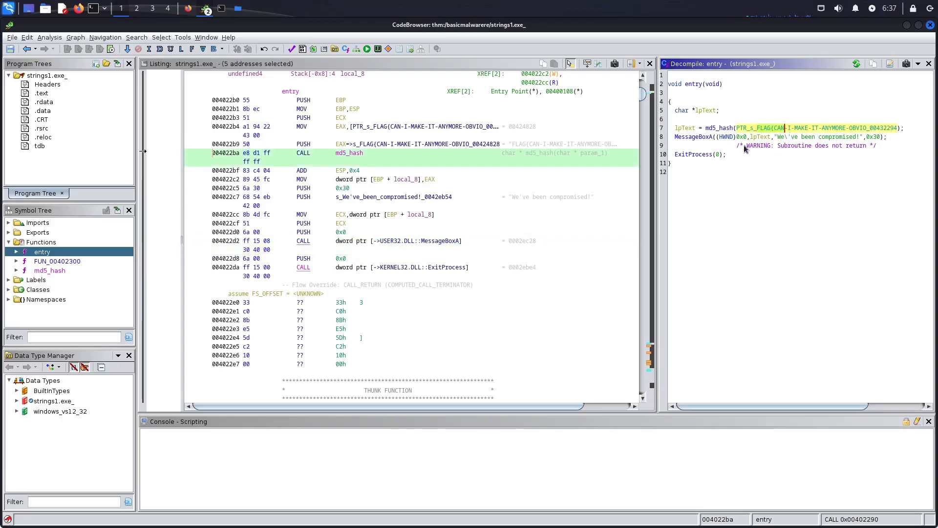
# Step: Switch to the terminal, run strings strings1.exe_ | grep "FLAG{CAN", and select the complete flag in the output
pyautogui.click(224, 9)
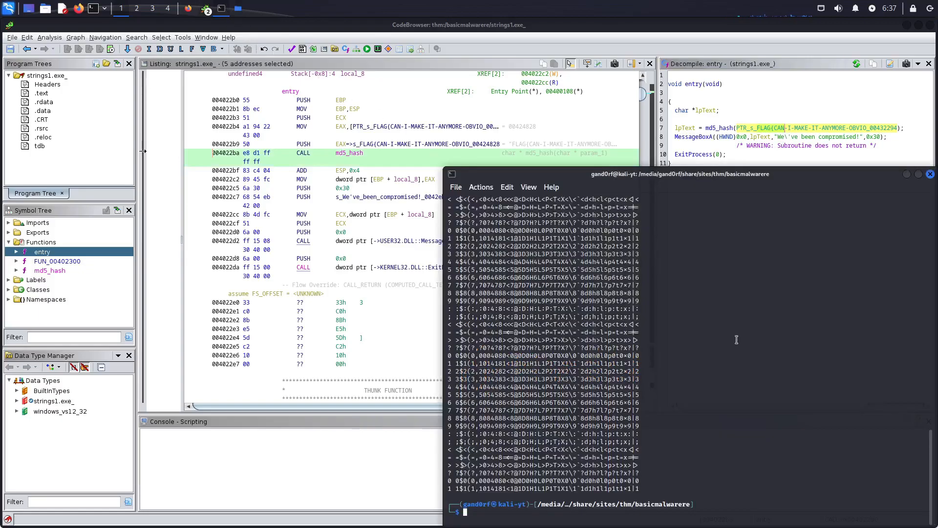
pyautogui.write('strings strings1.exe_ |')
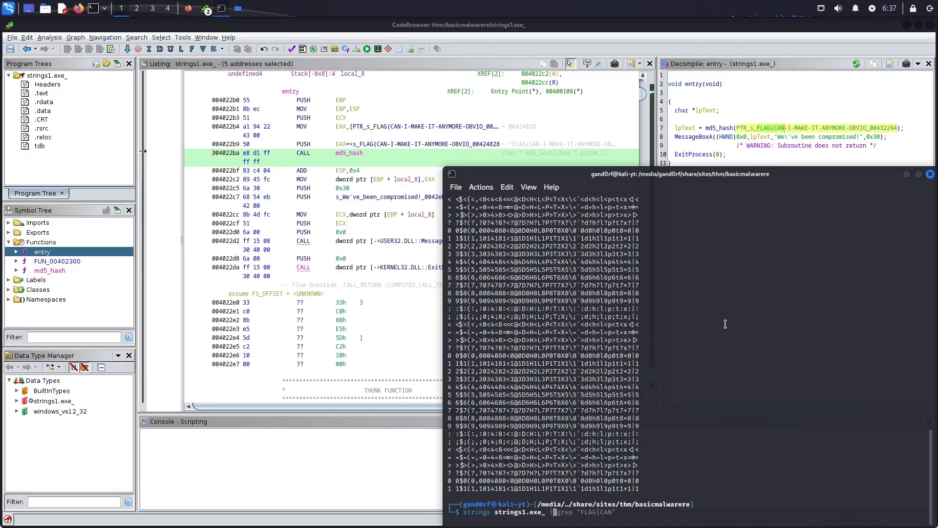
pyautogui.press('Right')
pyautogui.press('Return')
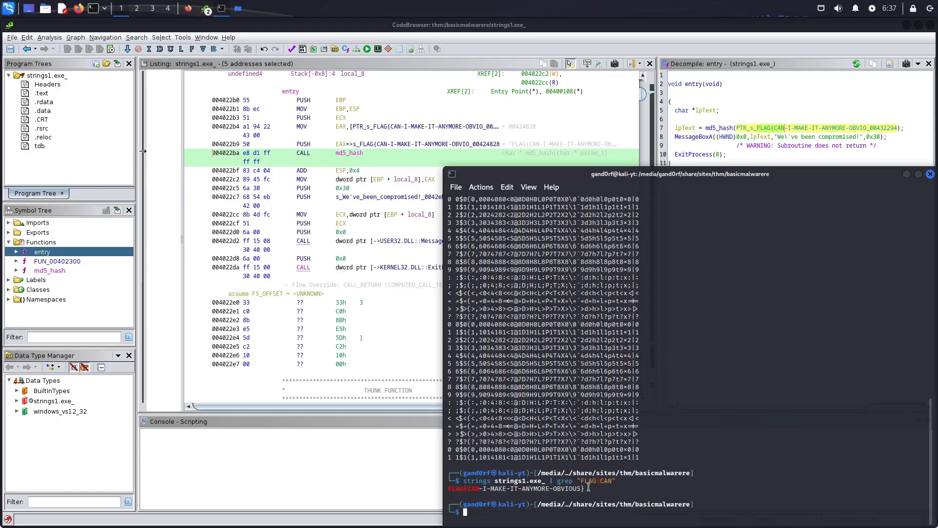
pyautogui.moveTo(584, 487); pyautogui.dragTo(447, 489)
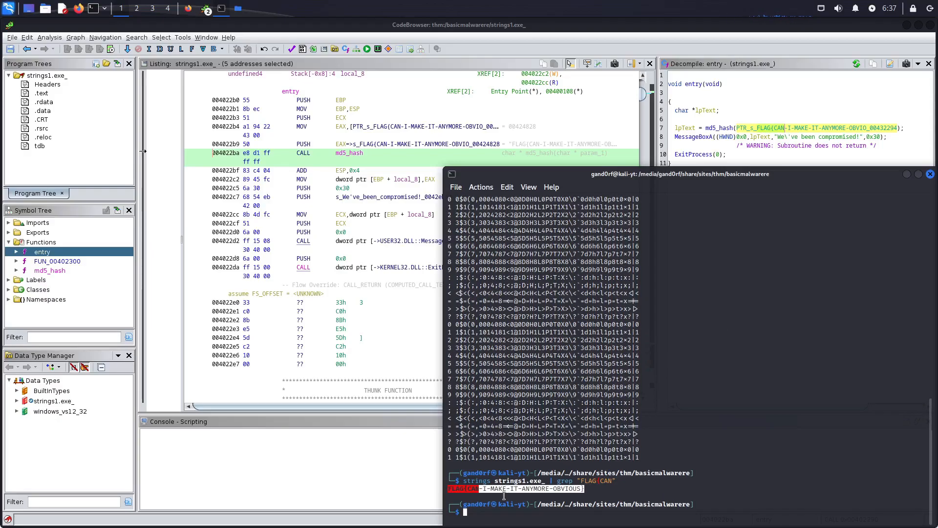
# Step: Switch to Firefox and expand Task 2 to check its flag answer, and close the CodeBrowser window for strings1.exe_
pyautogui.click(189, 9)
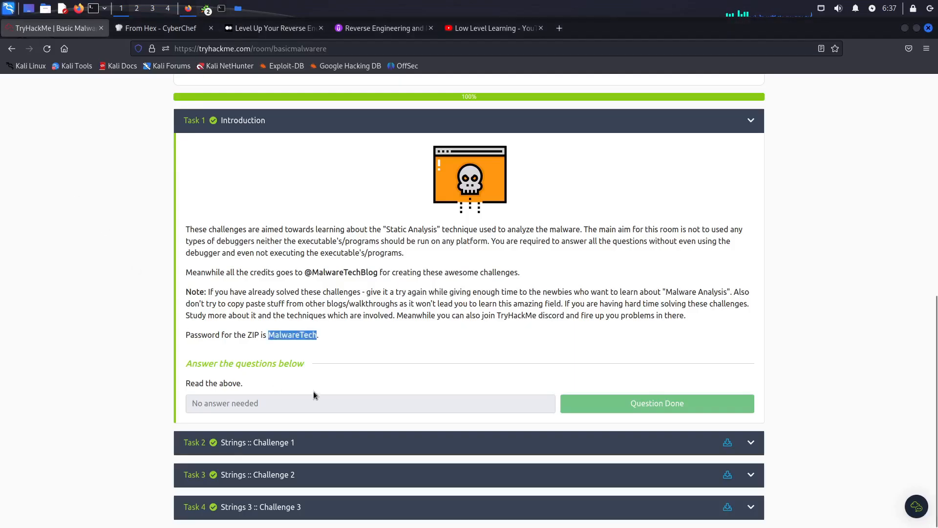
pyautogui.click(317, 445)
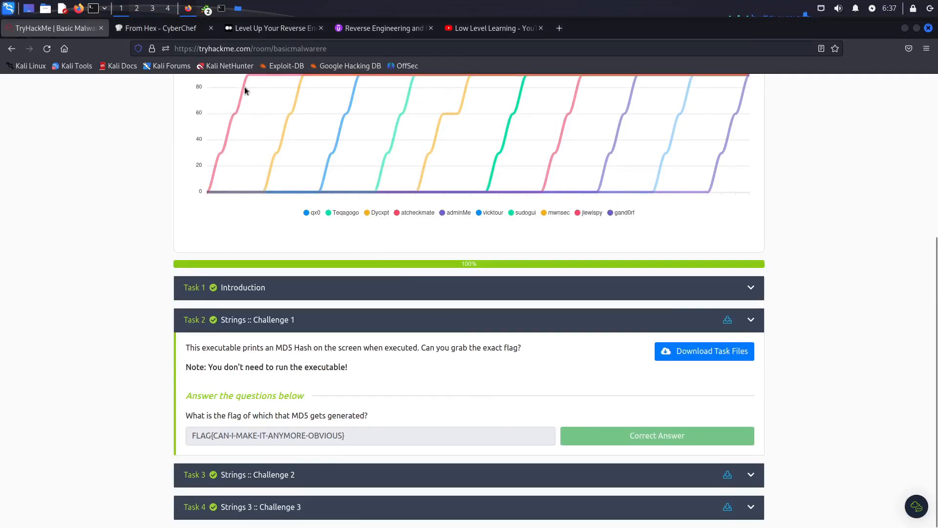
pyautogui.click(221, 9)
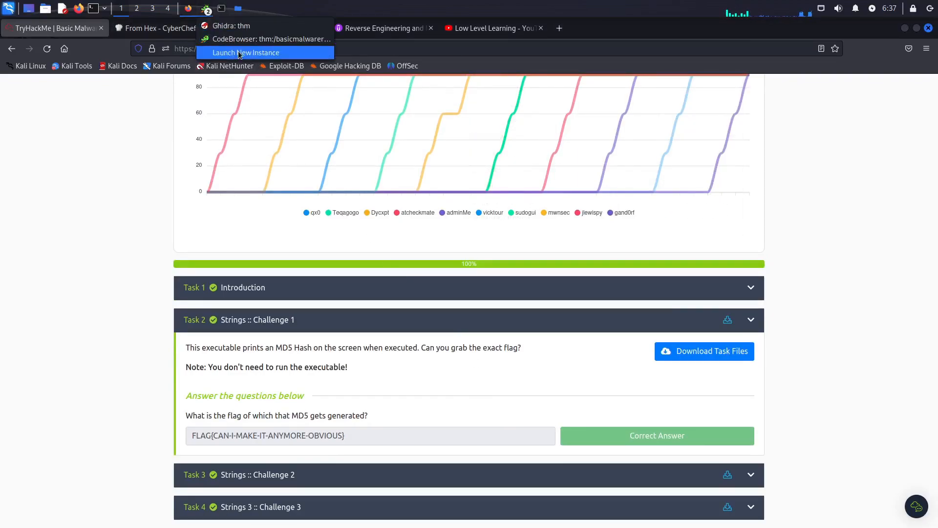
pyautogui.click(235, 36)
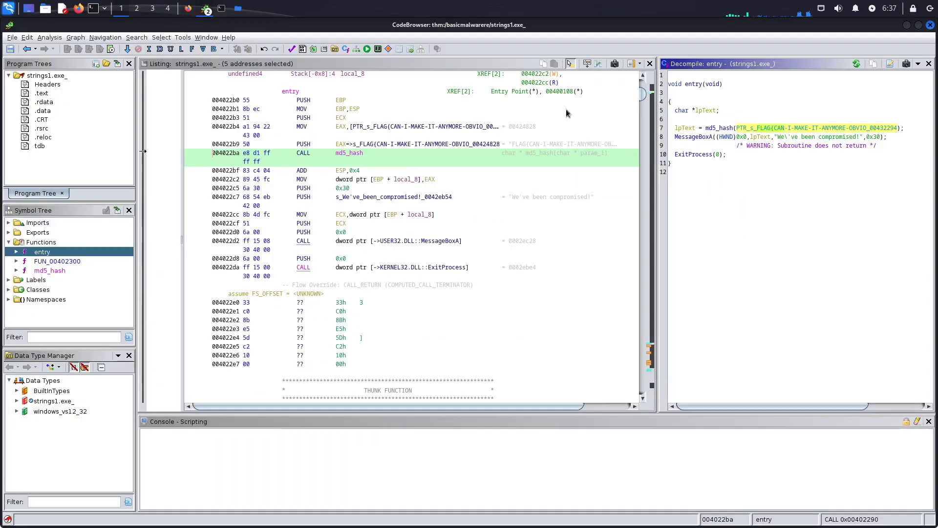
pyautogui.click(930, 25)
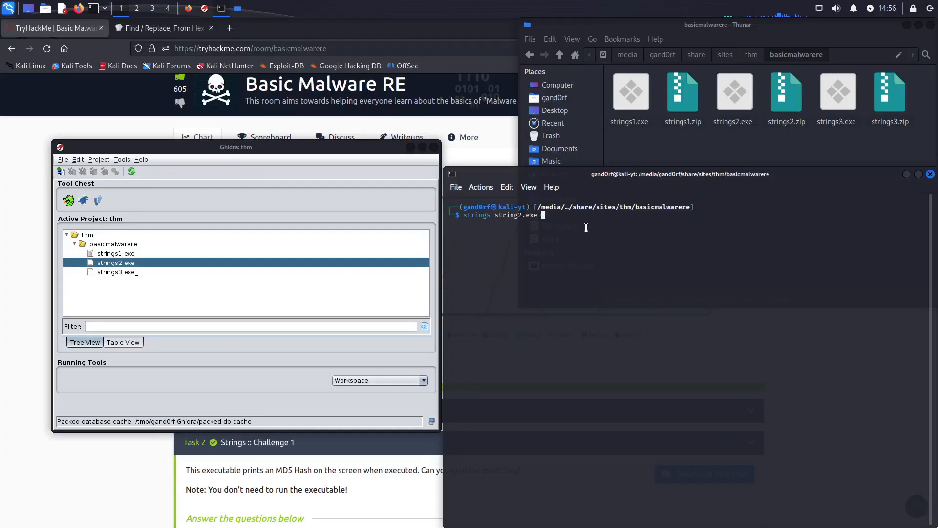
# Step: Run strings on strings2.exe_ in the terminal, correcting the mistyped file name string2.exe_
pyautogui.press('Return')
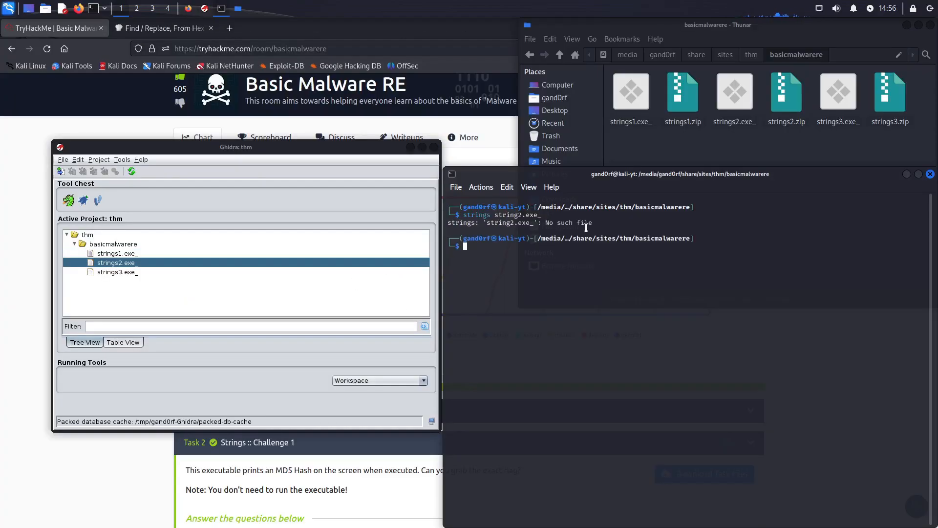
pyautogui.press('Up')
pyautogui.press('Left')
pyautogui.press('Left')
pyautogui.press('Left')
pyautogui.press('Left')
pyautogui.press('Left')
pyautogui.press('Left')
pyautogui.write('s')
pyautogui.press('Return')
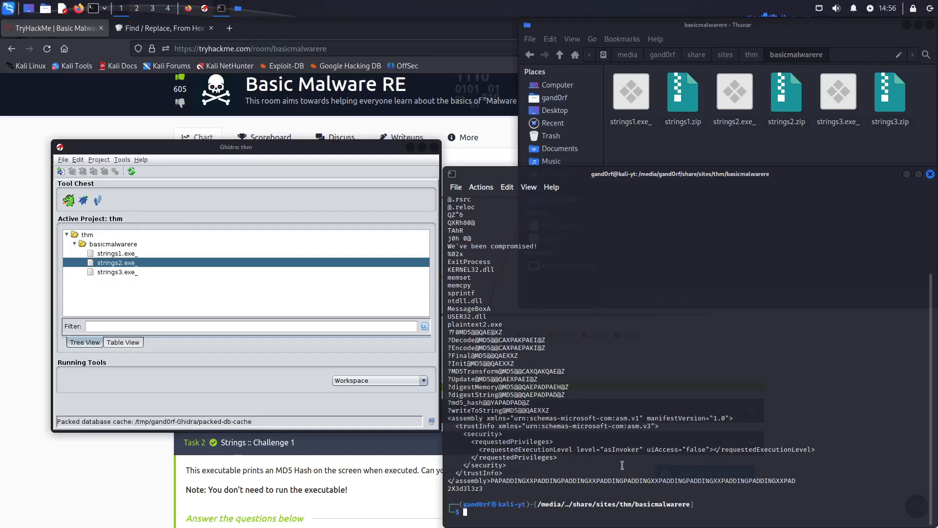
# Step: Review the strings2.exe_ output in the terminal, highlighting the lines from KERNEL32.dll to USER32.dll
pyautogui.scroll(4, 622, 464)
pyautogui.scroll(1, 623, 464)
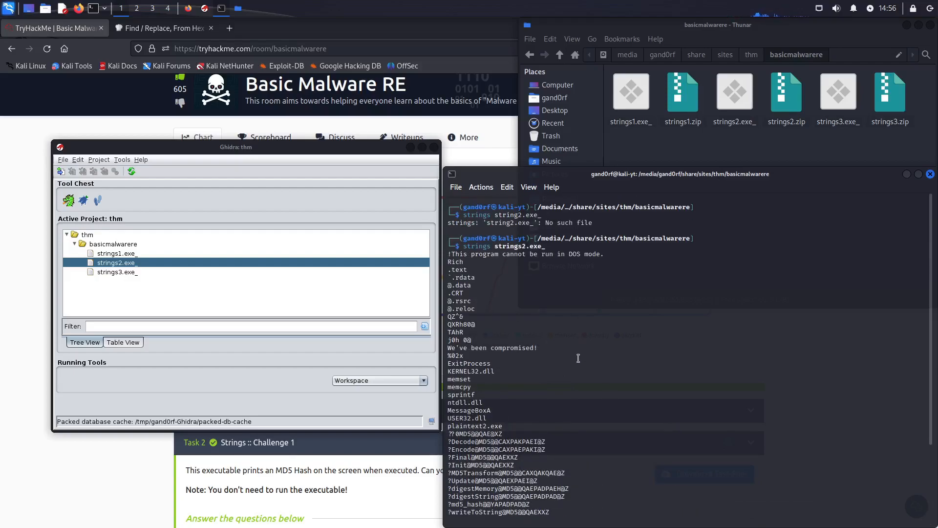
pyautogui.scroll(-3, 578, 358)
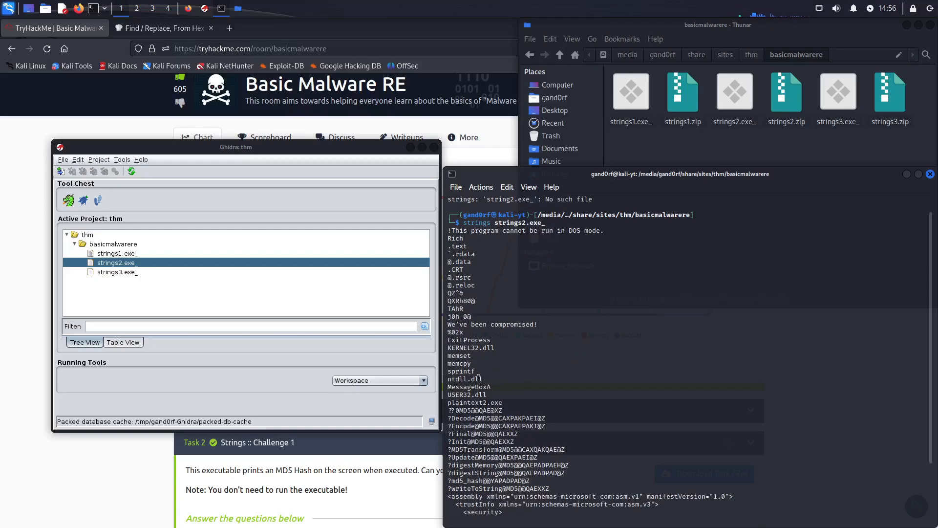
pyautogui.moveTo(452, 348); pyautogui.dragTo(498, 395)
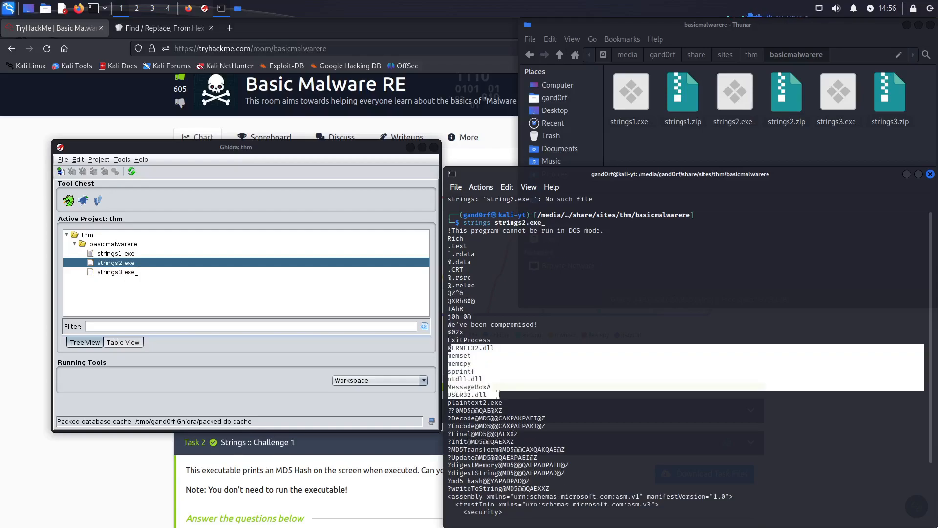
pyautogui.click(557, 396)
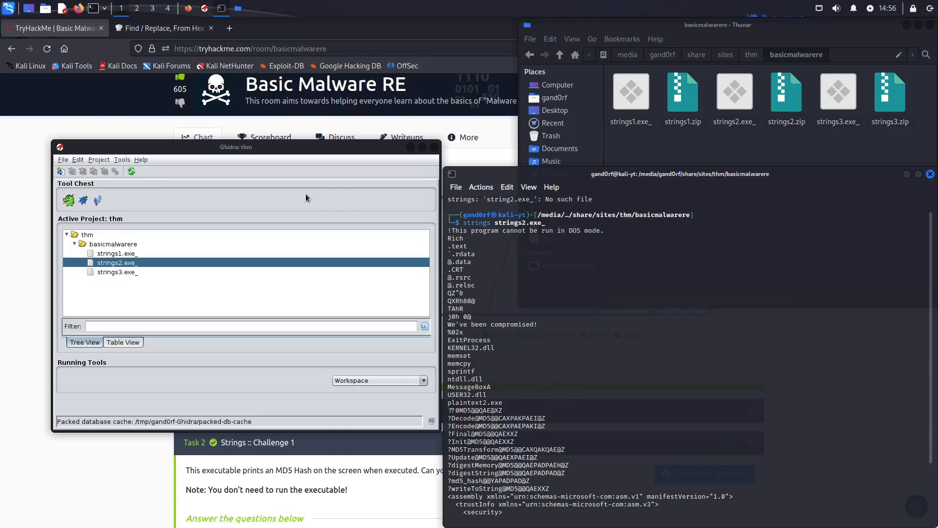
# Step: Open strings2.exe_ from the Ghidra project in the CodeBrowser and display its entry function in the decompiler
pyautogui.click(206, 205)
pyautogui.doubleClick(116, 264)
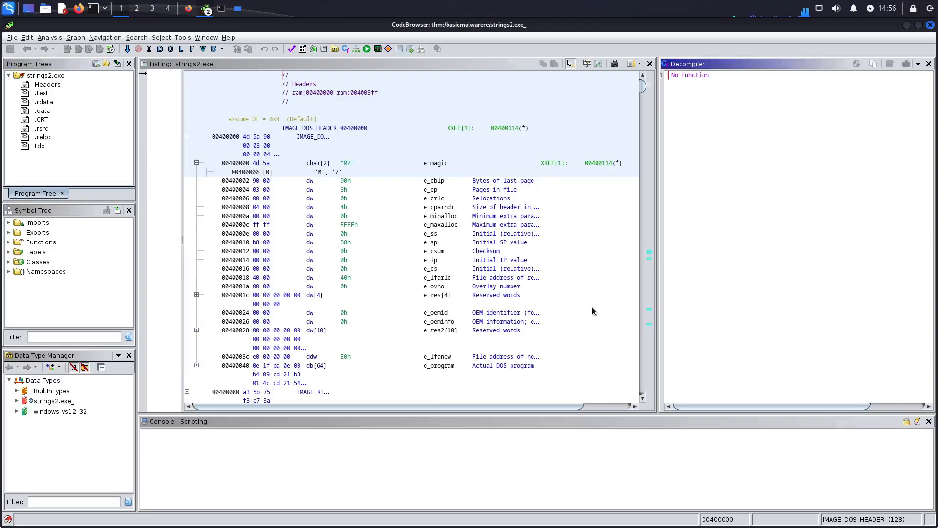
pyautogui.click(8, 242)
pyautogui.click(41, 253)
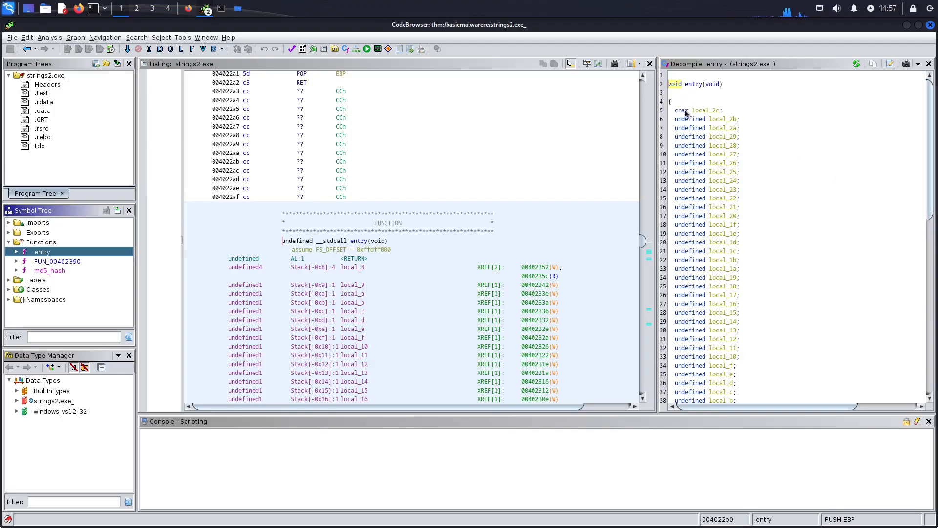
# Step: Inspect the local variables in the decompiled entry function and select the hex assignments from local_2b through local_9
pyautogui.click(706, 111)
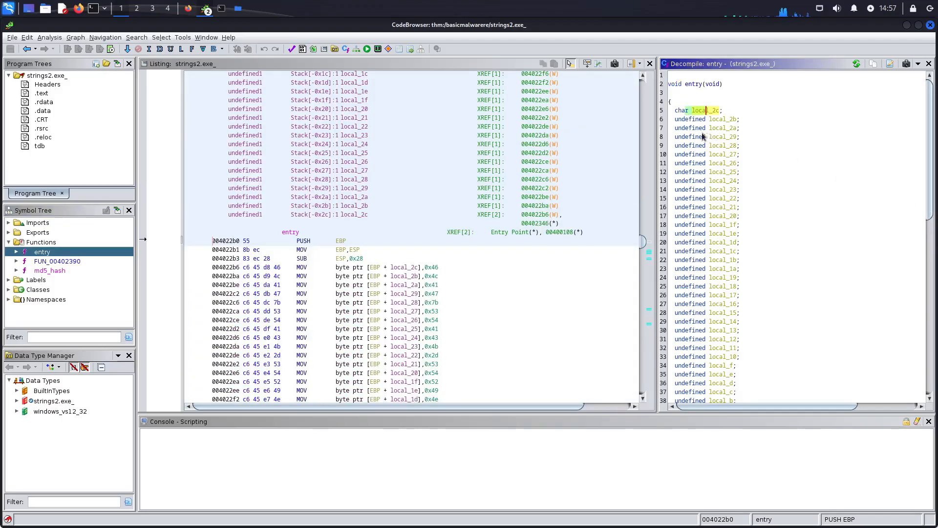
pyautogui.click(714, 120)
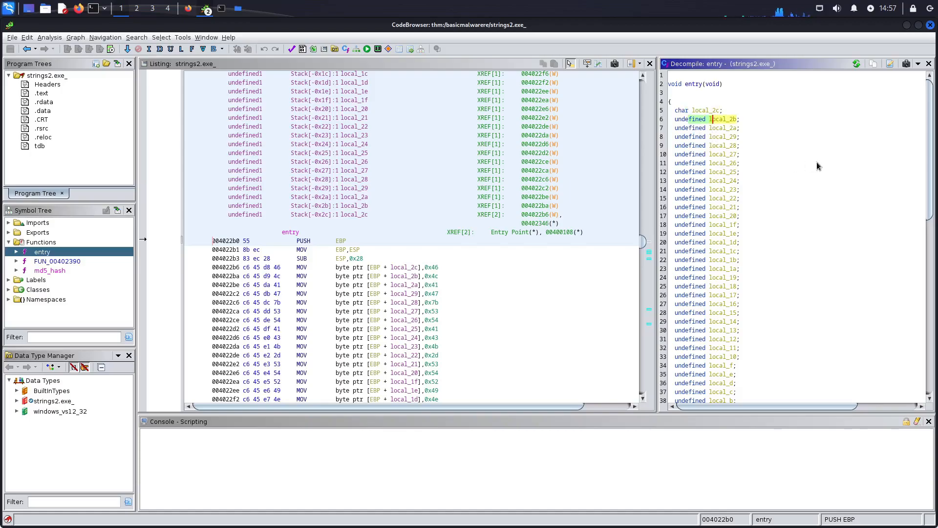
pyautogui.moveTo(930, 157); pyautogui.dragTo(910, 299)
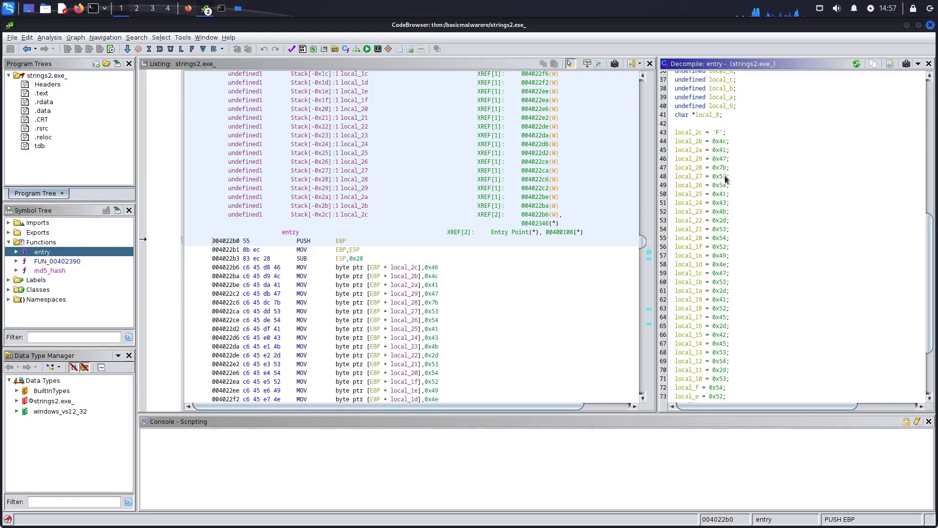
pyautogui.moveTo(928, 336)
pyautogui.mouseDown()
pyautogui.moveTo(932, 362)
pyautogui.moveTo(932, 343)
pyautogui.mouseUp()
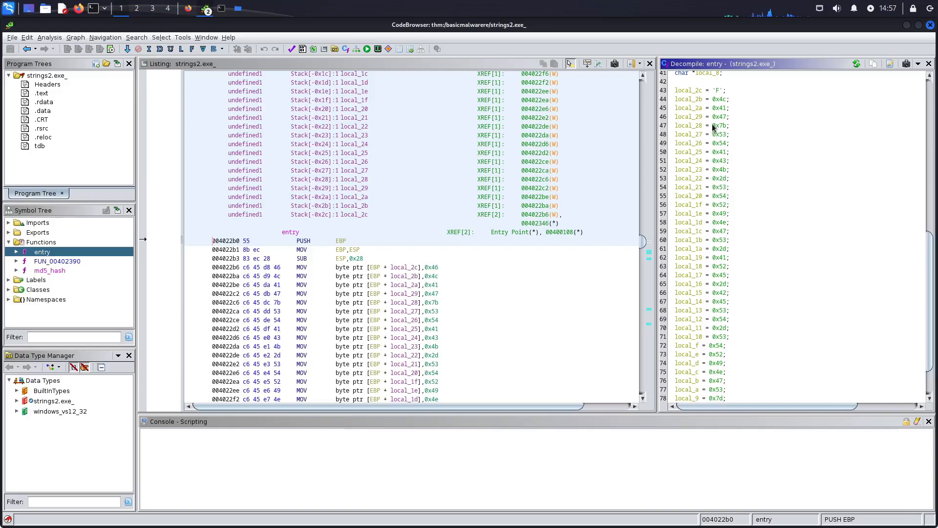
pyautogui.moveTo(712, 99); pyautogui.dragTo(725, 363)
# Step: Switch to CyberChef in Firefox to view the decoded hex output, and search the operations for fromhex
pyautogui.click(188, 8)
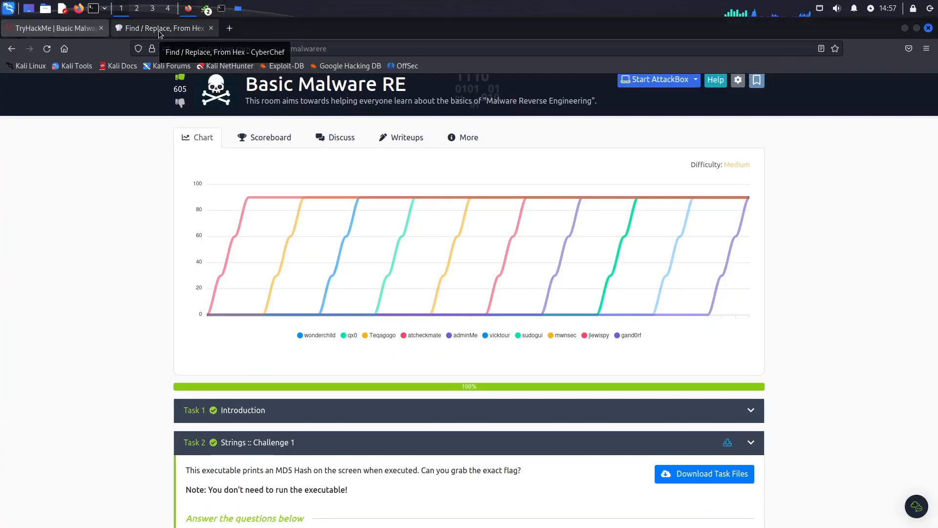
pyautogui.click(122, 32)
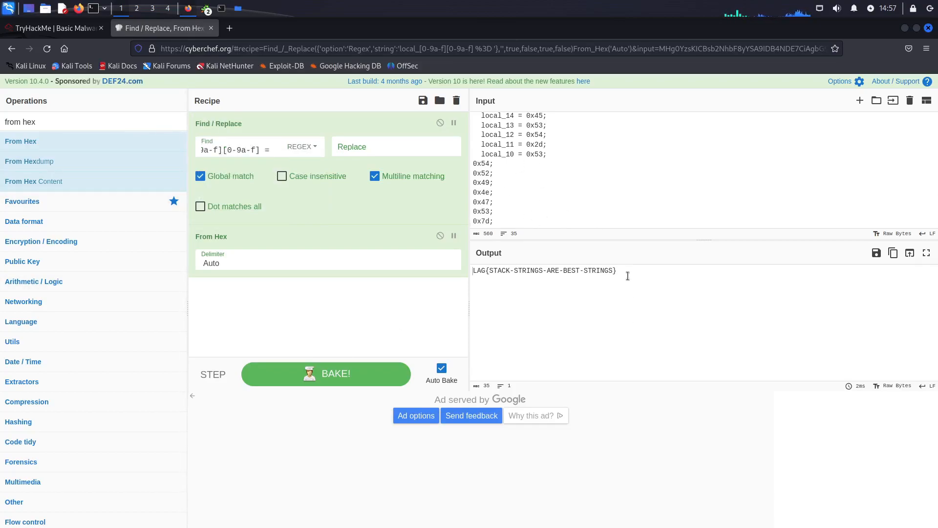
pyautogui.click(474, 269)
pyautogui.click(59, 123)
pyautogui.press('BackSpace')
pyautogui.press('BackSpace')
pyautogui.press('BackSpace')
pyautogui.press('BackSpace')
pyautogui.press('BackSpace')
pyautogui.press('BackSpace')
pyautogui.press('BackSpace')
pyautogui.press('BackSpace')
pyautogui.write('fromhex')
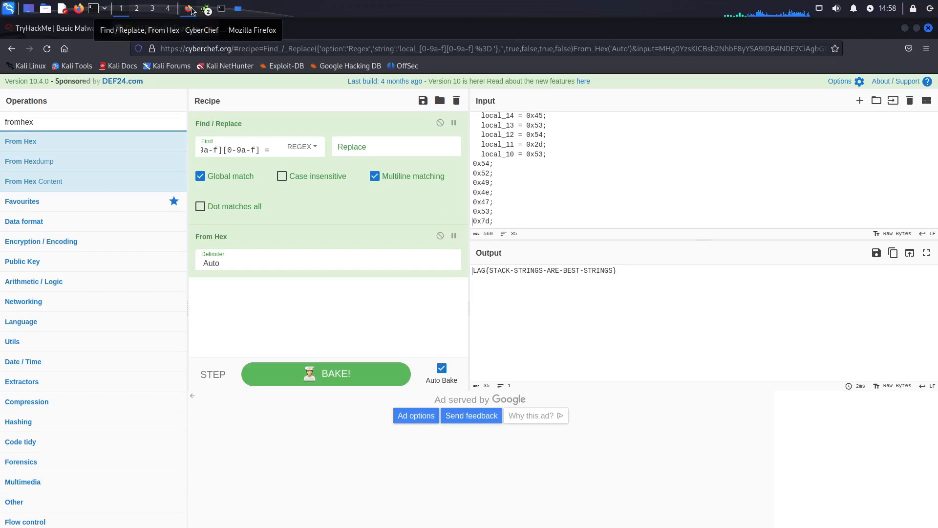
# Step: Select the decoded string in the CyberChef output and compare it with the Task 3 (Strings :: Challenge 2) answer on TryHackMe
pyautogui.moveTo(622, 270); pyautogui.dragTo(188, 74)
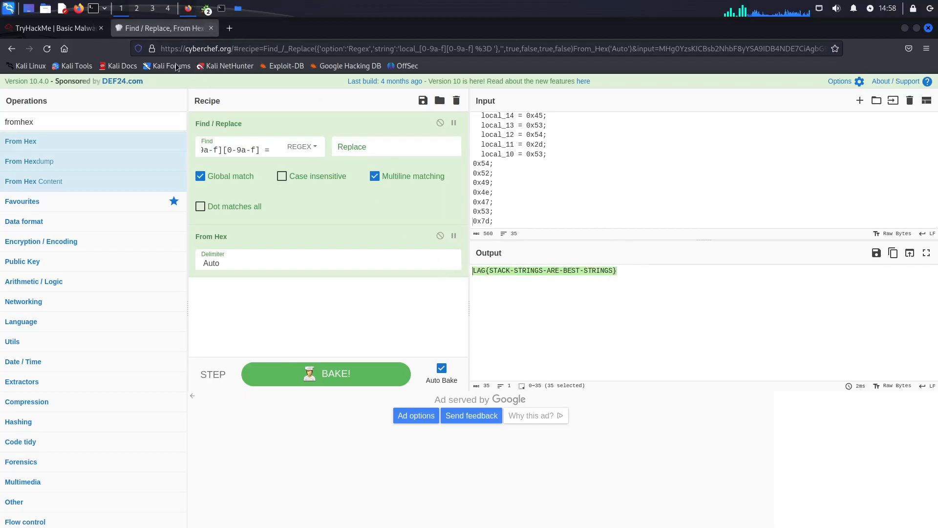
pyautogui.click(187, 9)
pyautogui.click(188, 9)
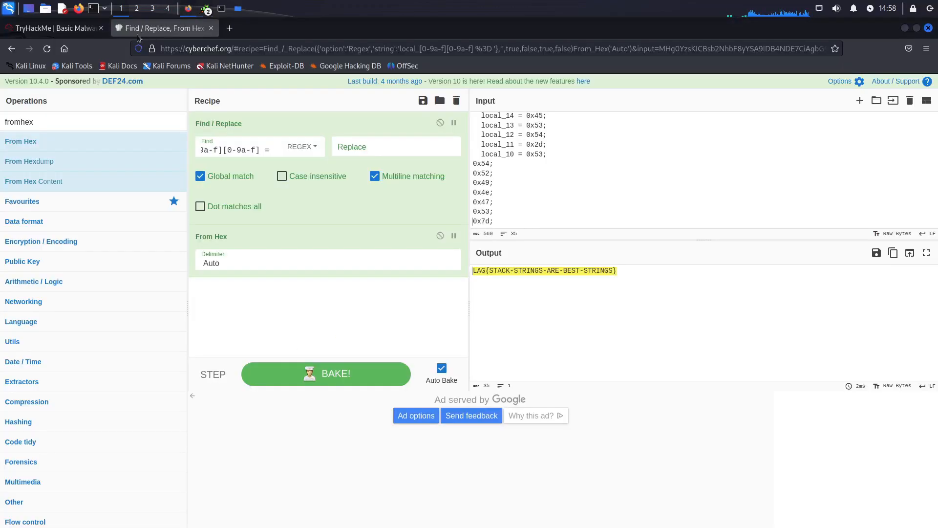
pyautogui.click(54, 28)
pyautogui.scroll(-3, 394, 432)
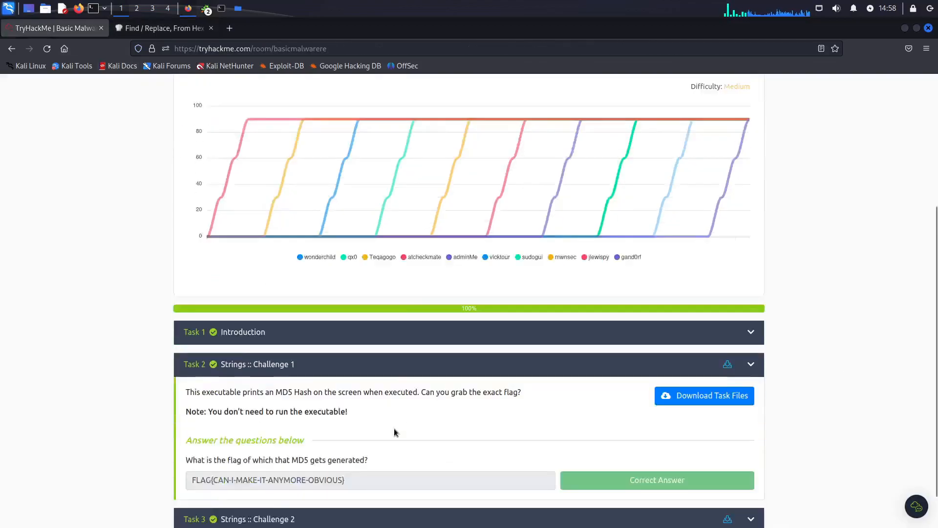
pyautogui.click(414, 465)
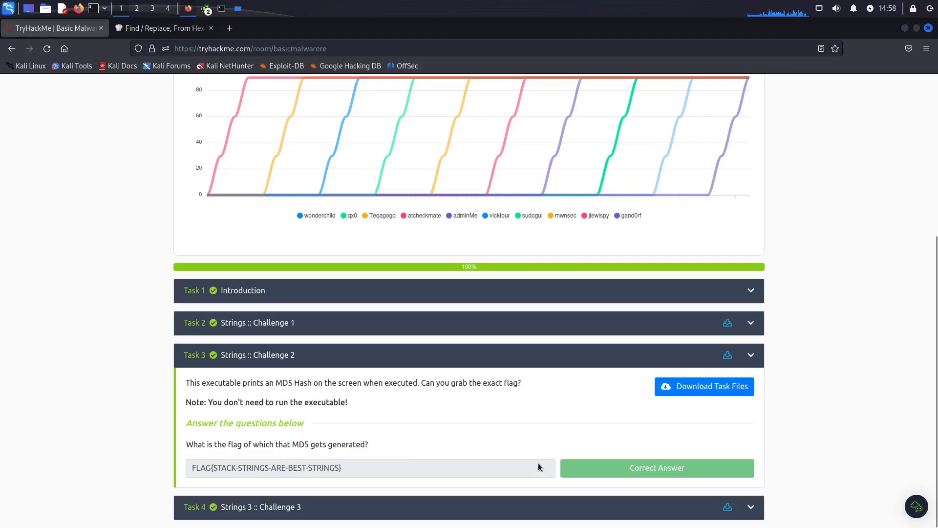
pyautogui.click(171, 28)
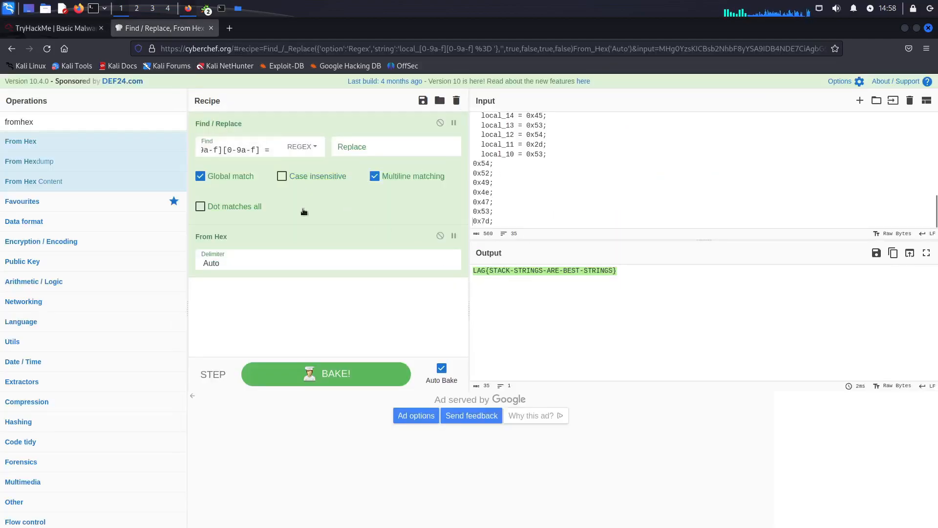
pyautogui.click(66, 29)
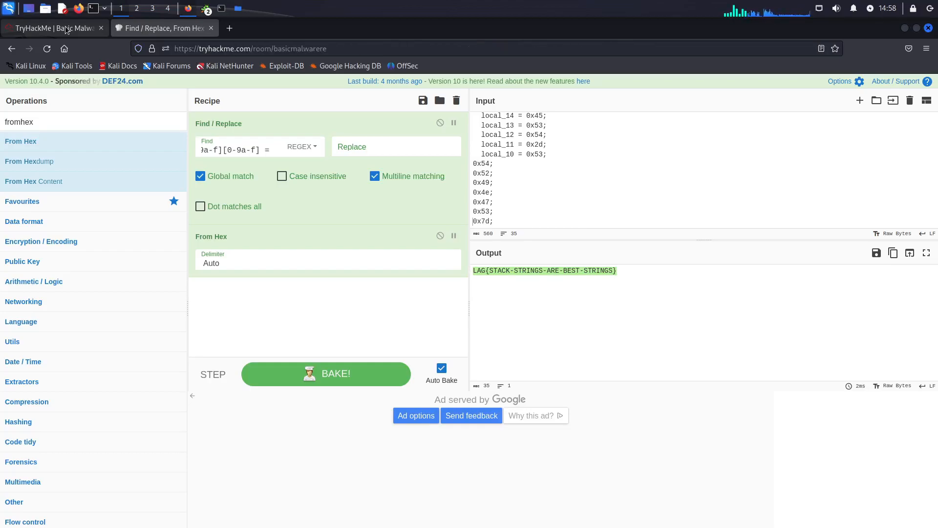
# Step: Switch back to Ghidra and close the CodeBrowser window for strings2.exe_
pyautogui.click(221, 13)
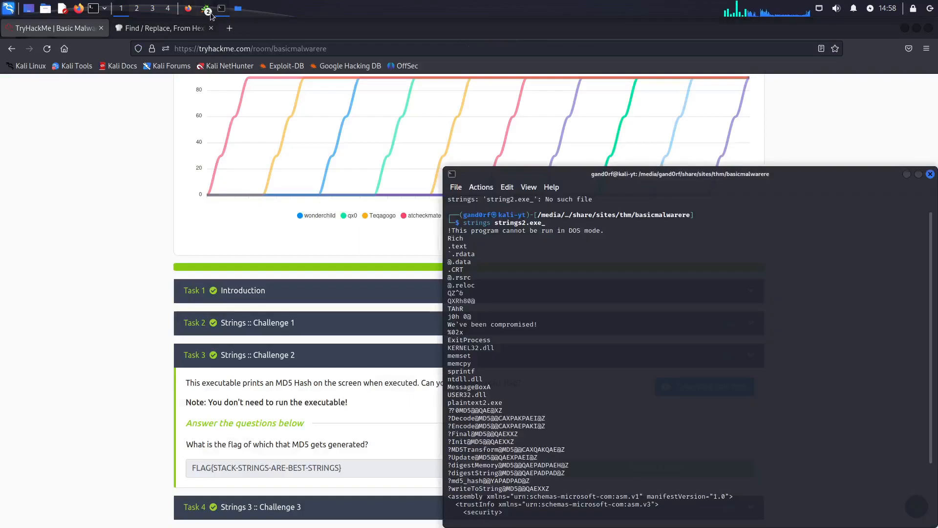
pyautogui.moveTo(206, 8)
pyautogui.click(305, 40)
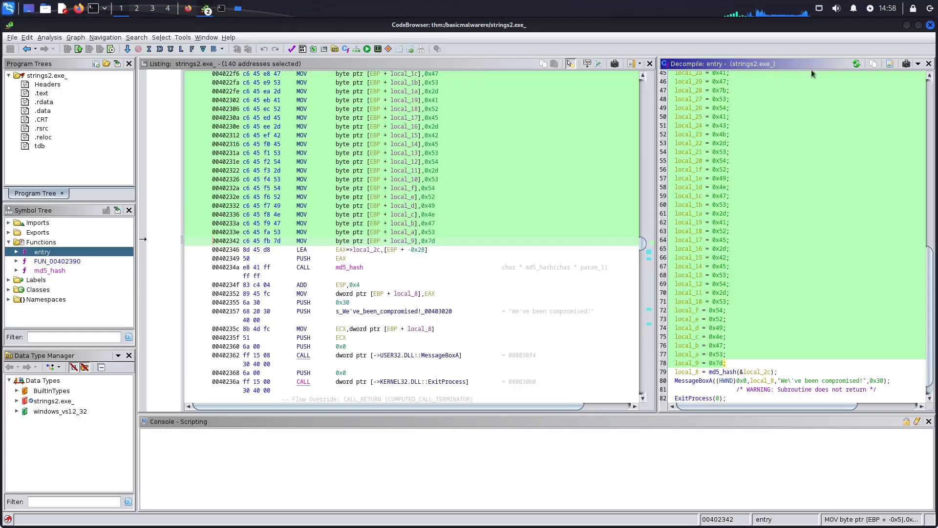
pyautogui.click(930, 26)
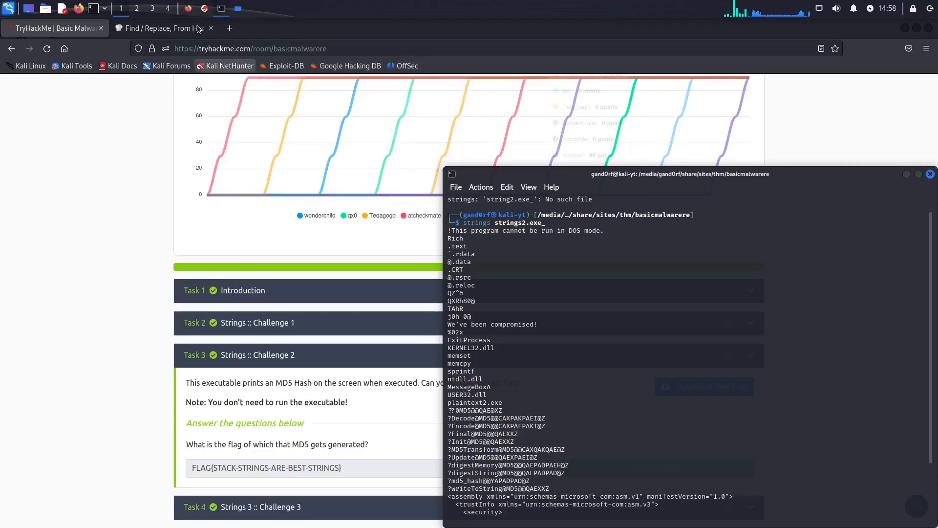
# Step: Run strings strings3.exe_ in the terminal and review the output for readable strings and imported functions
pyautogui.click(205, 10)
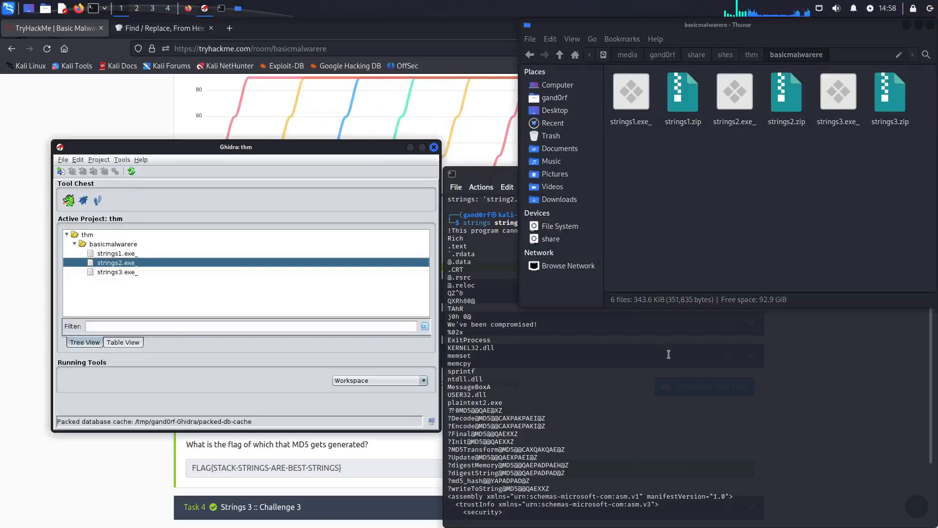
pyautogui.click(659, 373)
pyautogui.write('strings')
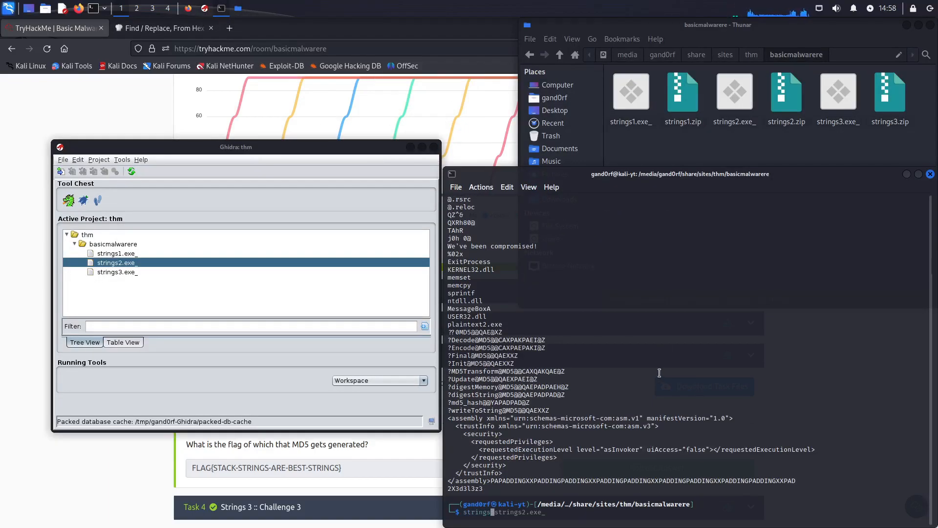
pyautogui.write(' strings3.exe')
pyautogui.press('Return')
pyautogui.scroll(1, 657, 422)
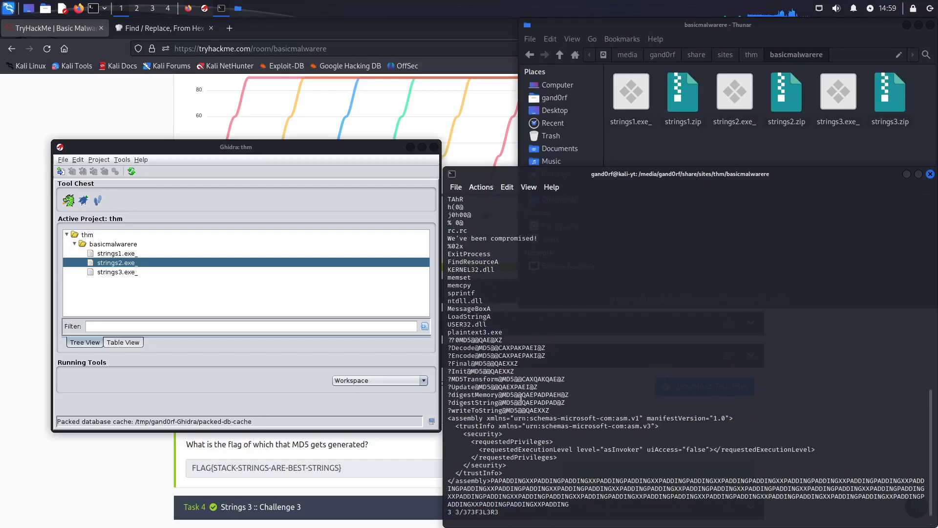
pyautogui.scroll(1, 531, 304)
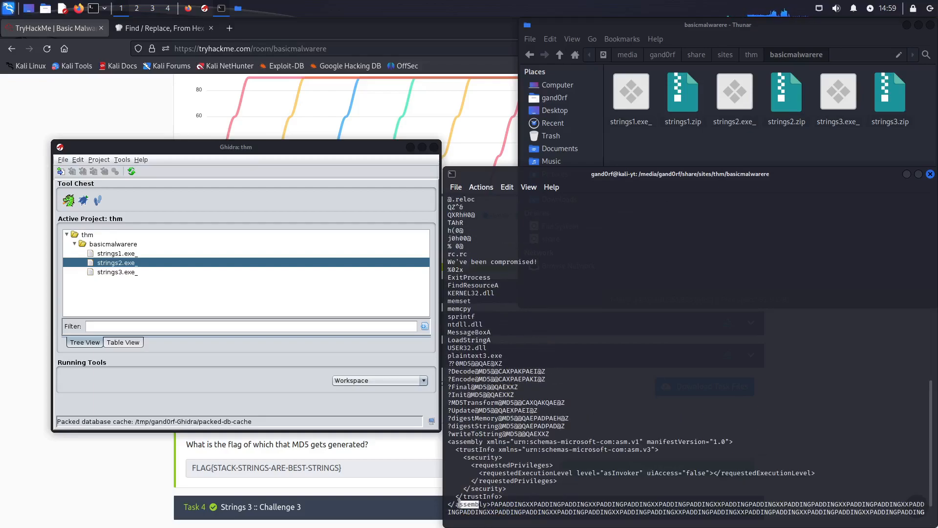
pyautogui.scroll(1, 549, 421)
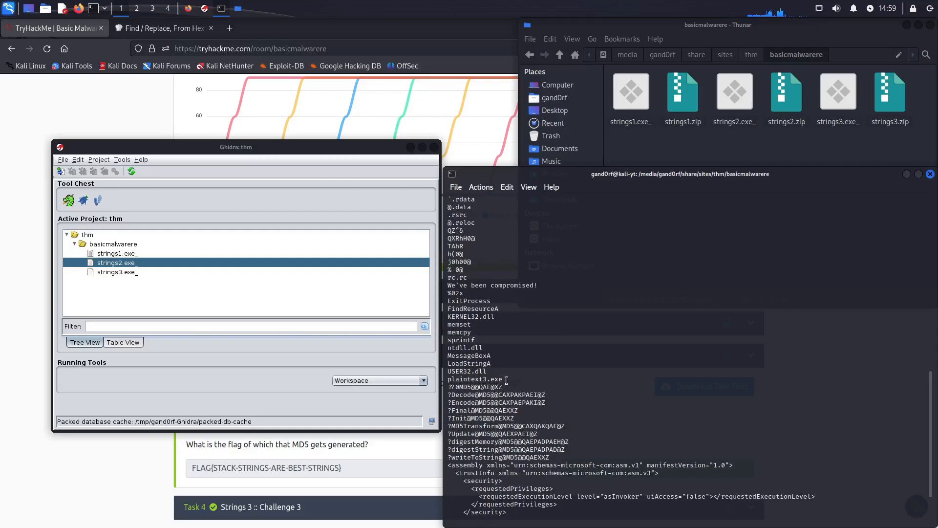
# Step: Examine the imported functions in the strings3.exe_ strings output, highlighting the block from plaintext3.exe up to KERNEL32.dll and the LoadStringA entry
pyautogui.moveTo(507, 380); pyautogui.dragTo(445, 317)
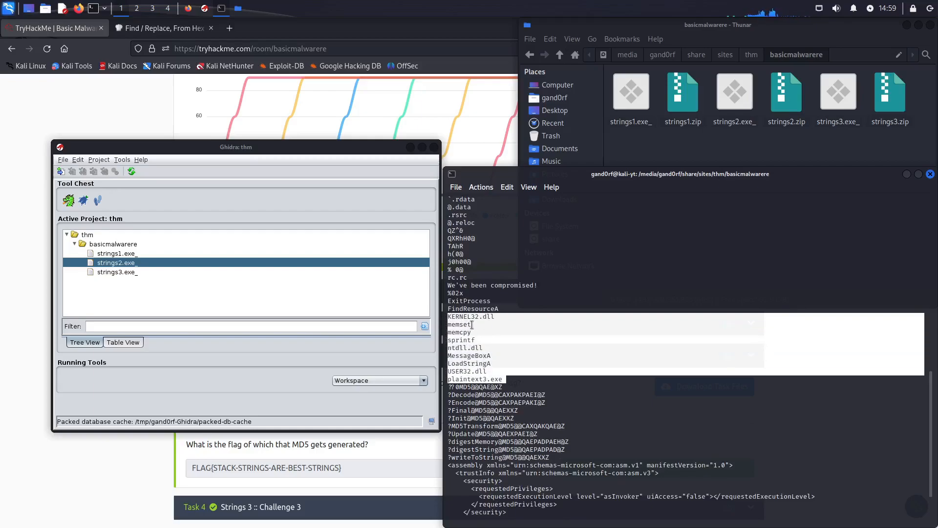
pyautogui.click(488, 359)
pyautogui.moveTo(493, 363); pyautogui.dragTo(447, 362)
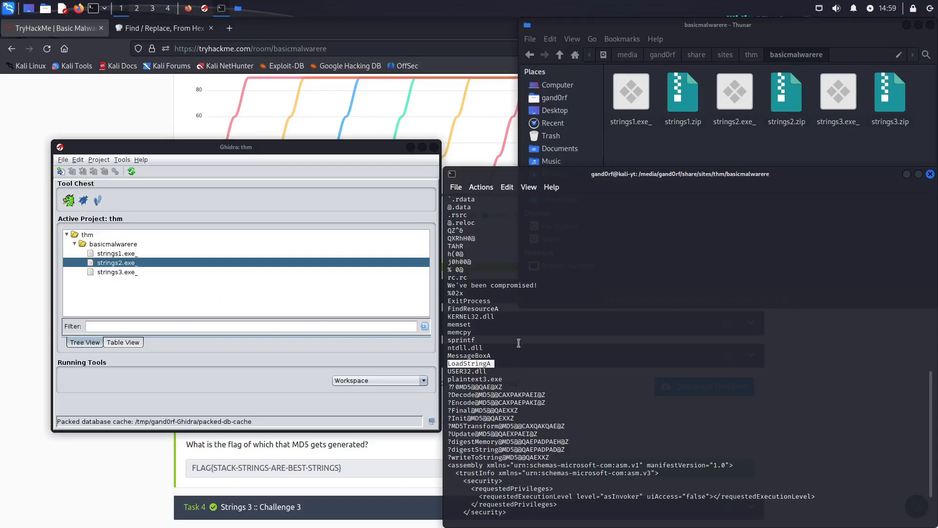
pyautogui.scroll(2, 521, 345)
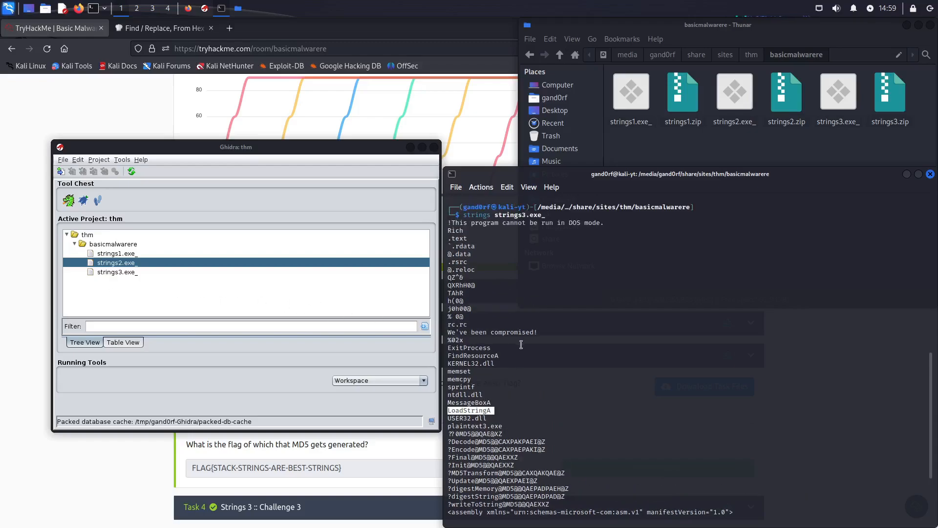
# Step: Open strings3.exe_ in Ghidra's CodeBrowser, display its entry function in the listing and decompiler, and expand the function's local variables
pyautogui.doubleClick(108, 274)
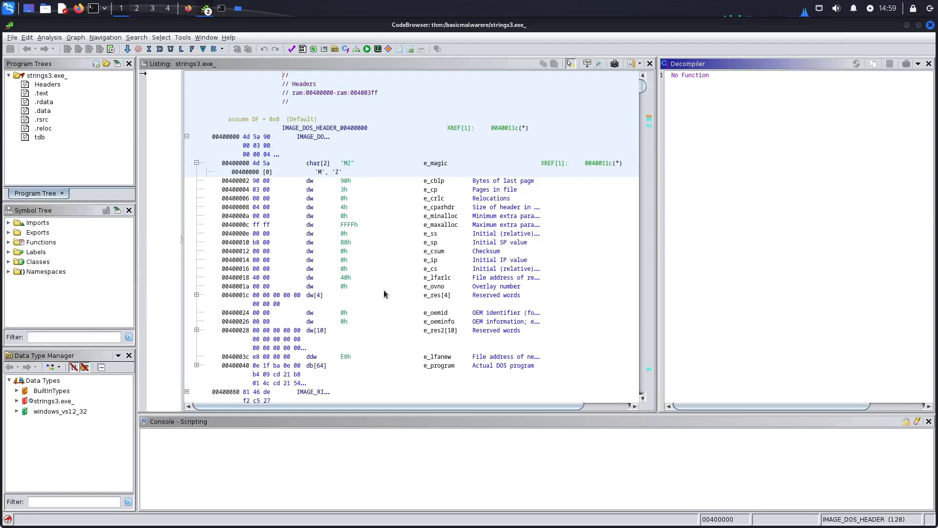
pyautogui.click(8, 242)
pyautogui.click(38, 252)
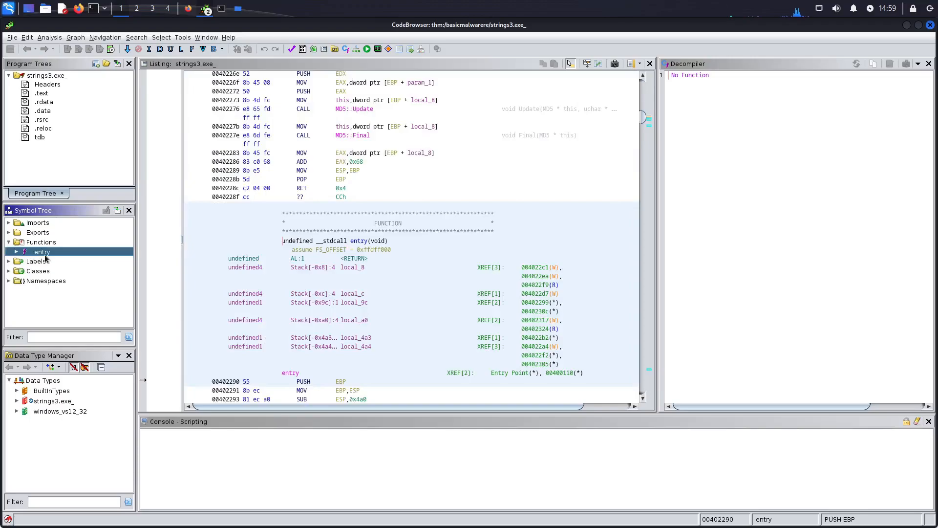
pyautogui.moveTo(324, 223); pyautogui.dragTo(422, 224)
pyautogui.click(745, 260)
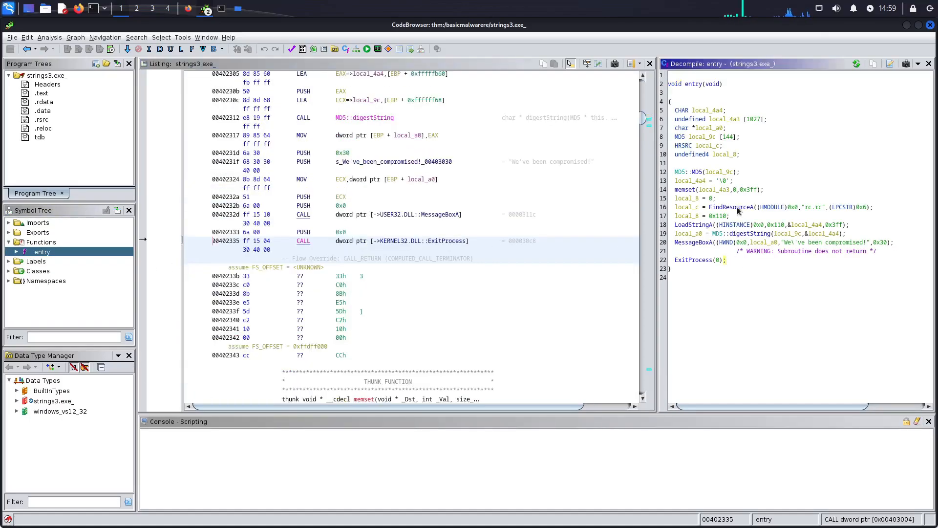
pyautogui.click(16, 252)
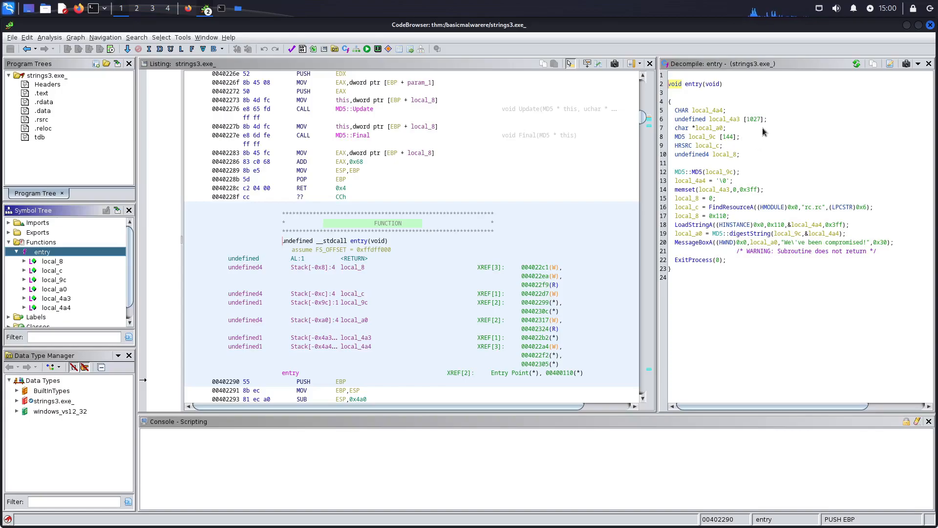
# Step: Examine the local buffer declarations and the LoadStringA call with its 0x110 argument in the decompiled entry function
pyautogui.click(750, 120)
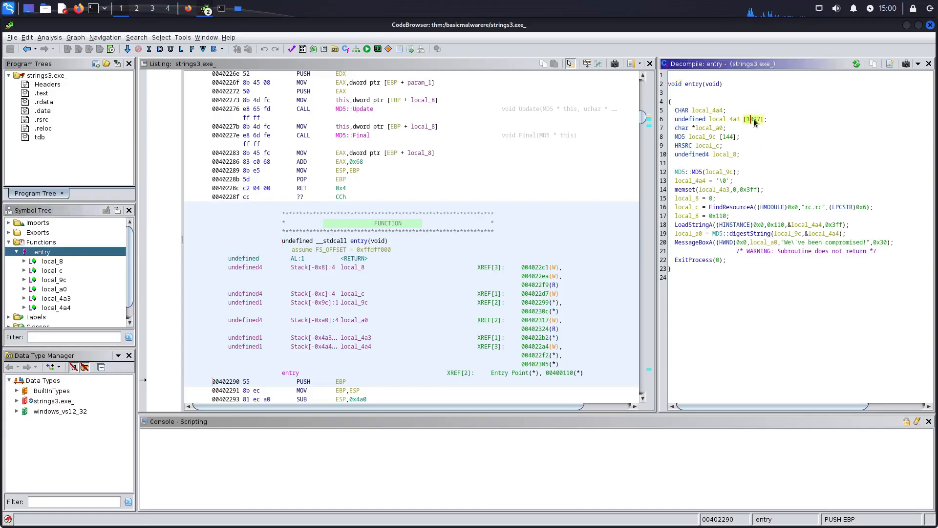
pyautogui.click(726, 141)
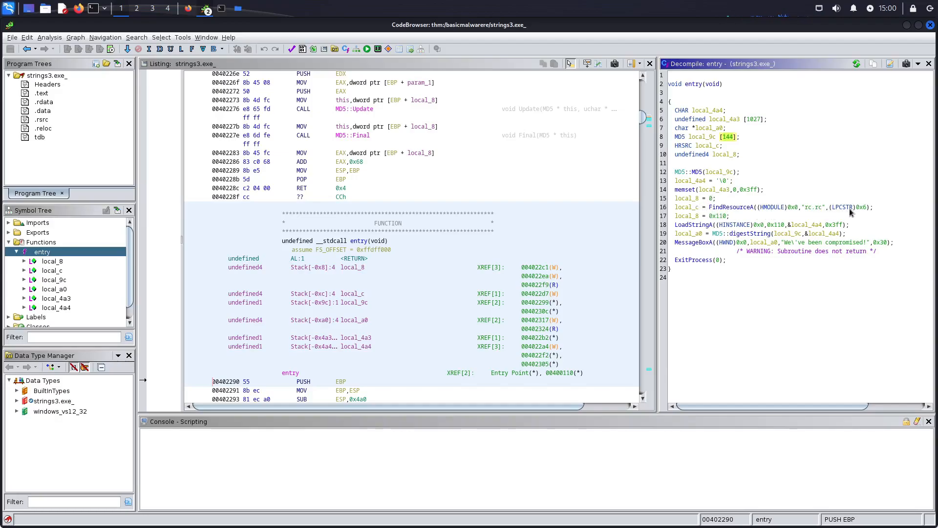
pyautogui.click(695, 225)
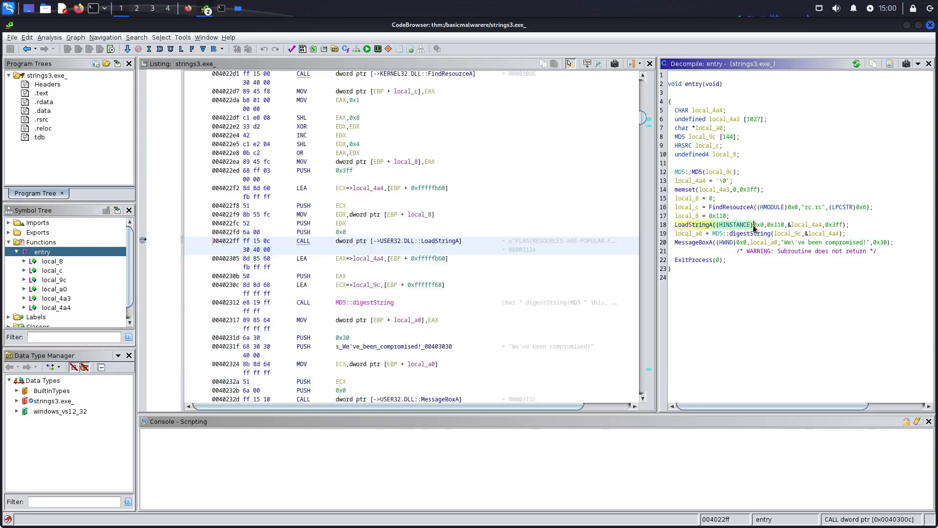
pyautogui.moveTo(754, 228); pyautogui.dragTo(783, 229)
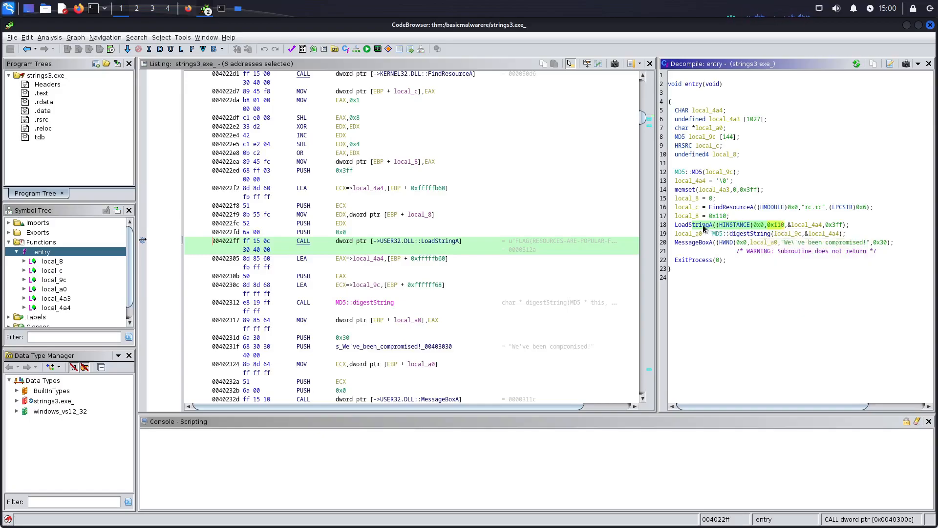
# Step: Preview the LoadStringA pointer reference in the disassembly listing and read the function's signature and parameters
pyautogui.moveTo(705, 229)
pyautogui.moveTo(385, 244)
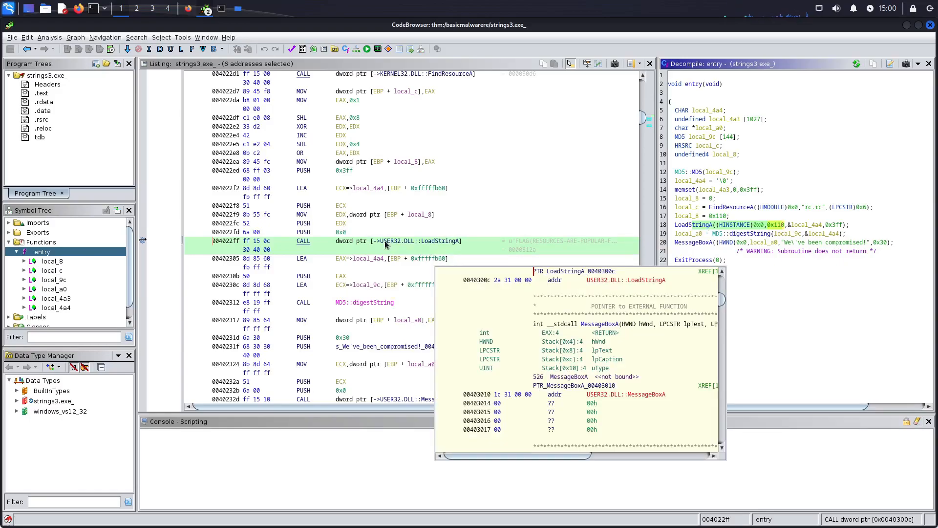
pyautogui.moveTo(353, 244)
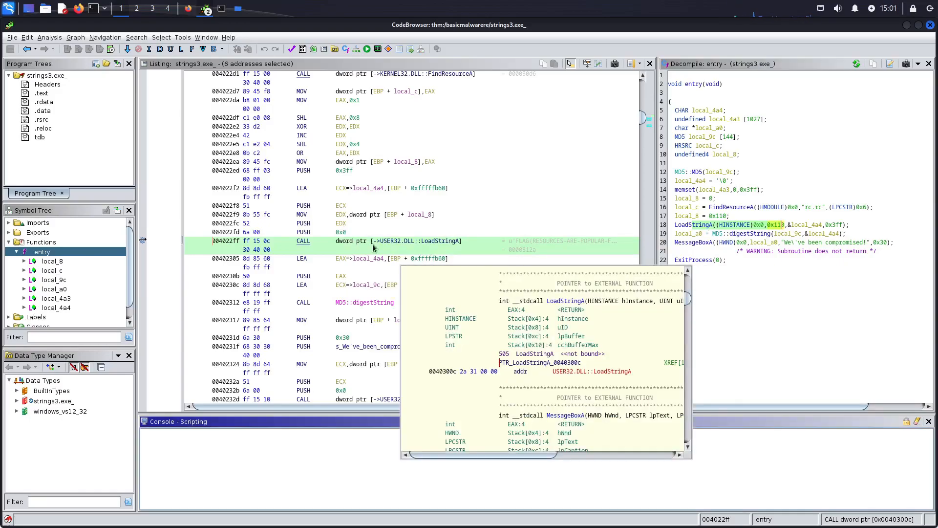
pyautogui.scroll(1, 529, 250)
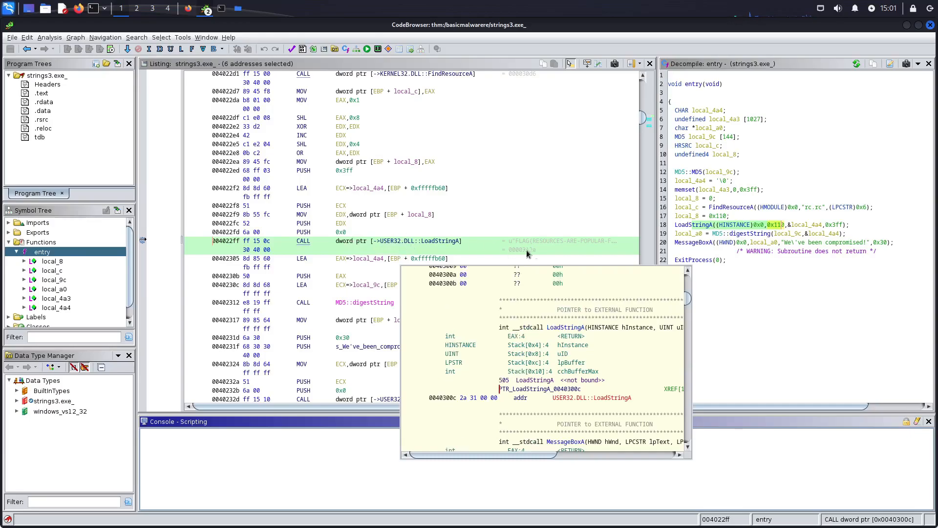
pyautogui.click(604, 198)
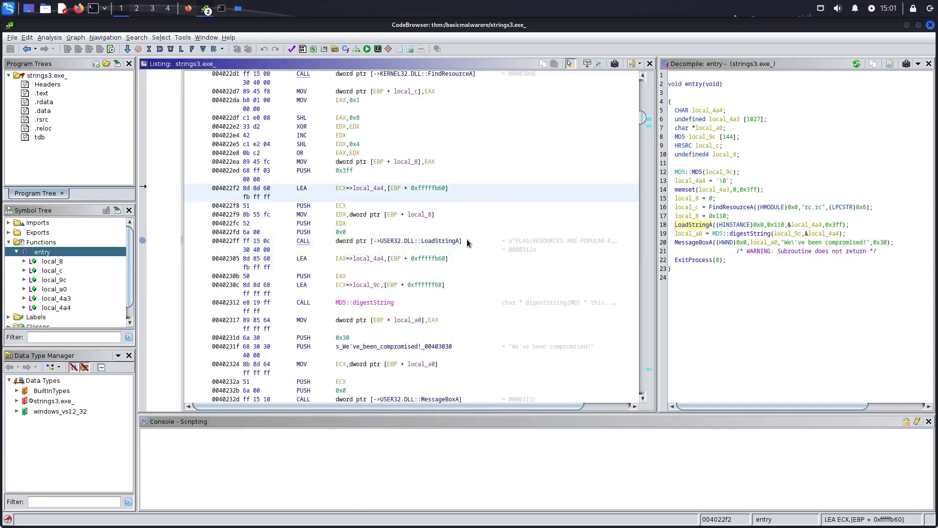
# Step: Inspect the FindResourceA call in the listing, and highlight LoadStringA to read the resource string annotated beside its call
pyautogui.scroll(1, 481, 247)
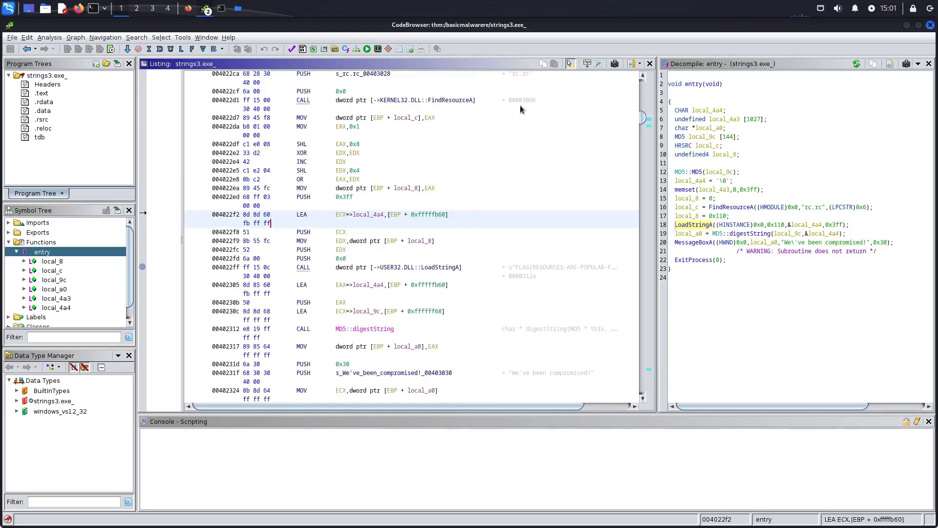
pyautogui.click(469, 101)
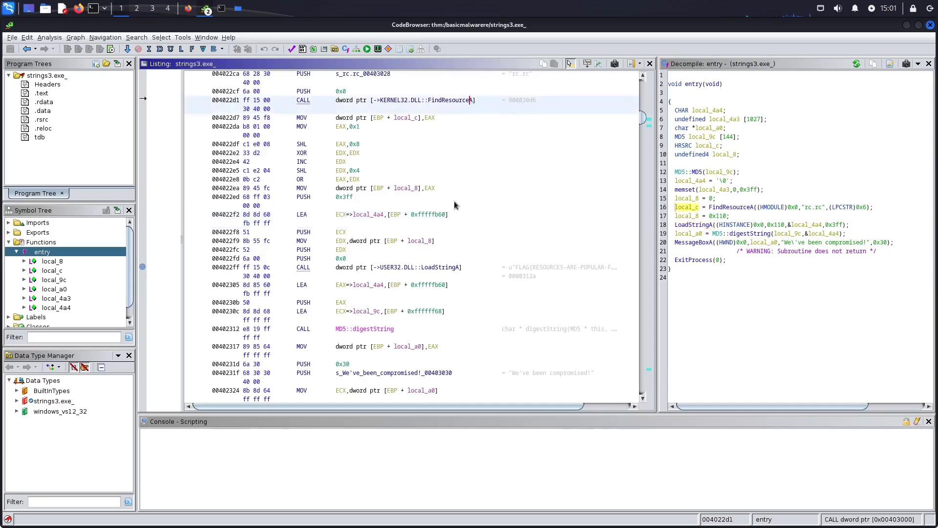
pyautogui.click(434, 272)
pyautogui.moveTo(423, 270); pyautogui.dragTo(459, 270)
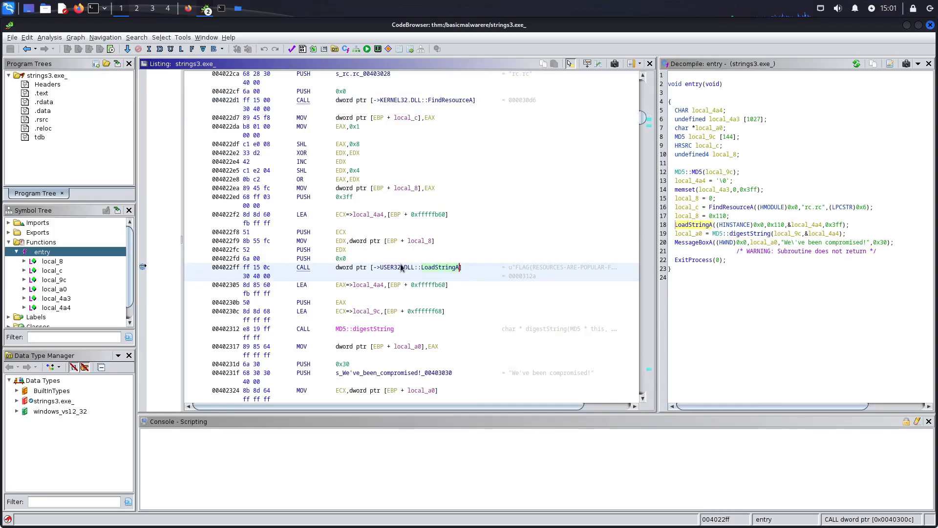
pyautogui.moveTo(400, 267)
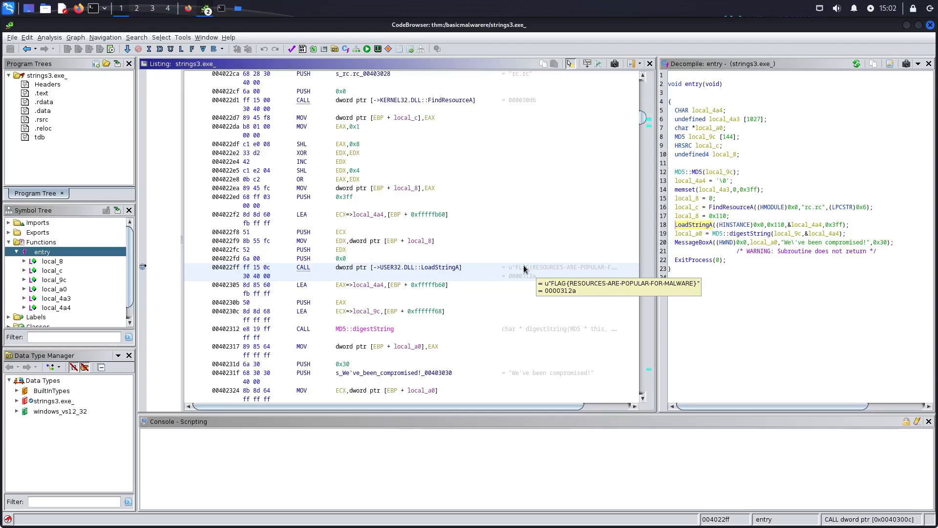
# Step: Switch to TryHackMe in Firefox and expand Task 4 (Strings 3 :: Challenge 3) to compare its answer with the string found
pyautogui.click(188, 9)
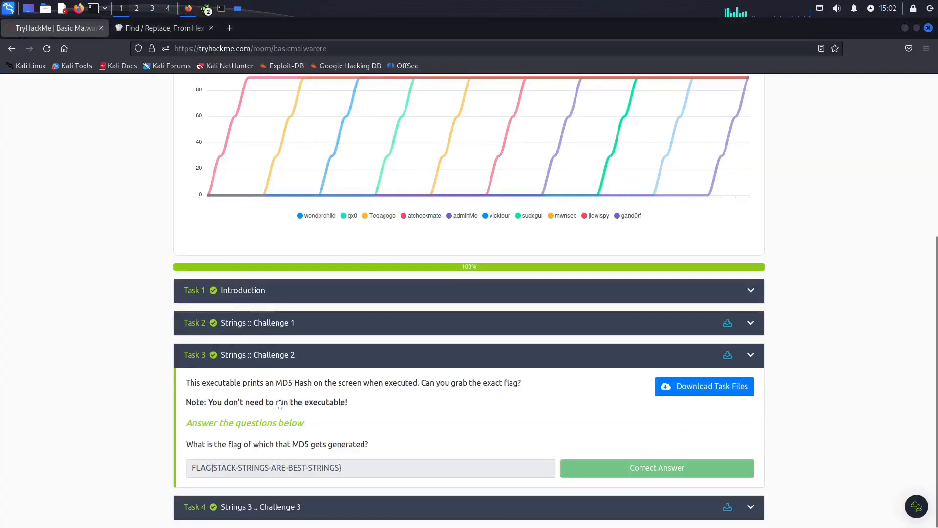
pyautogui.click(275, 506)
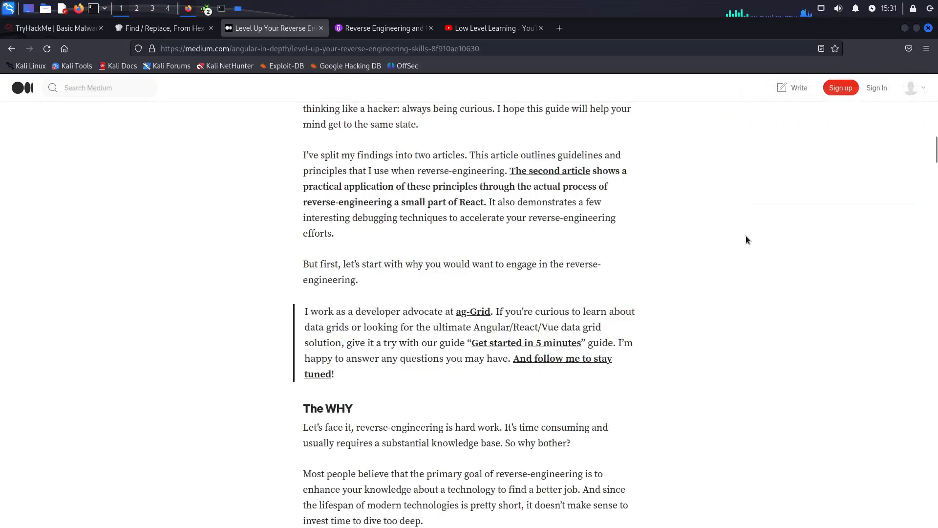
pyautogui.scroll(15, 746, 236)
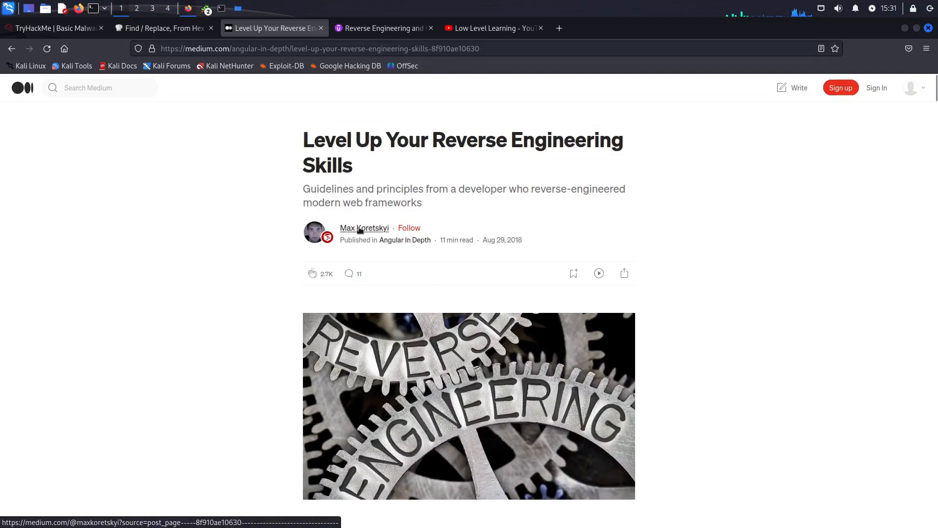
# Step: Read through the Medium article Level Up Your Reverse Engineering Skills, including its required-knowledge section, and return to its beginning
pyautogui.moveTo(357, 232)
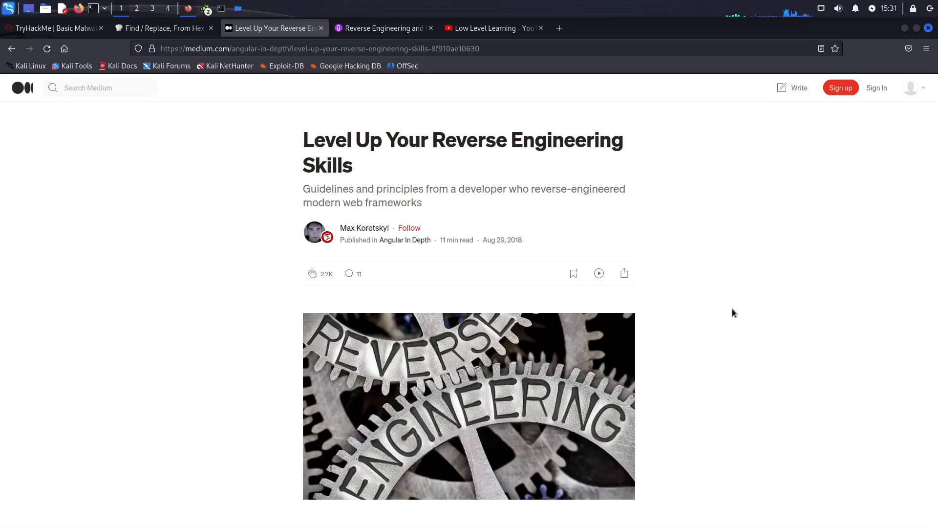
pyautogui.scroll(-10, 732, 313)
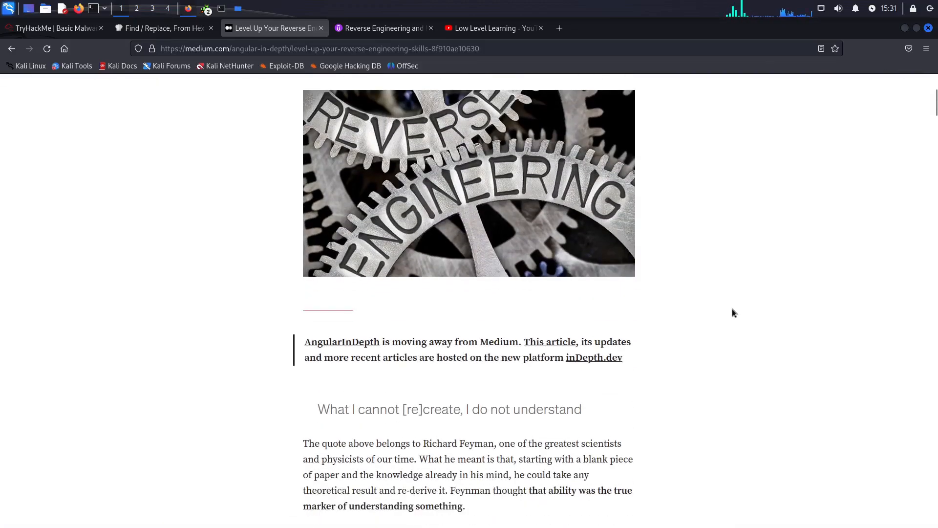
pyautogui.scroll(-10, 732, 313)
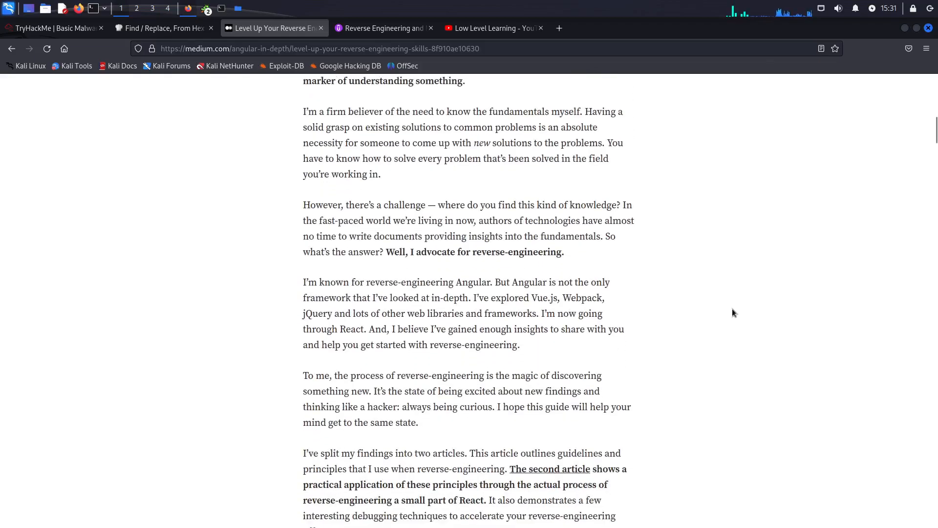
pyautogui.scroll(-12, 732, 313)
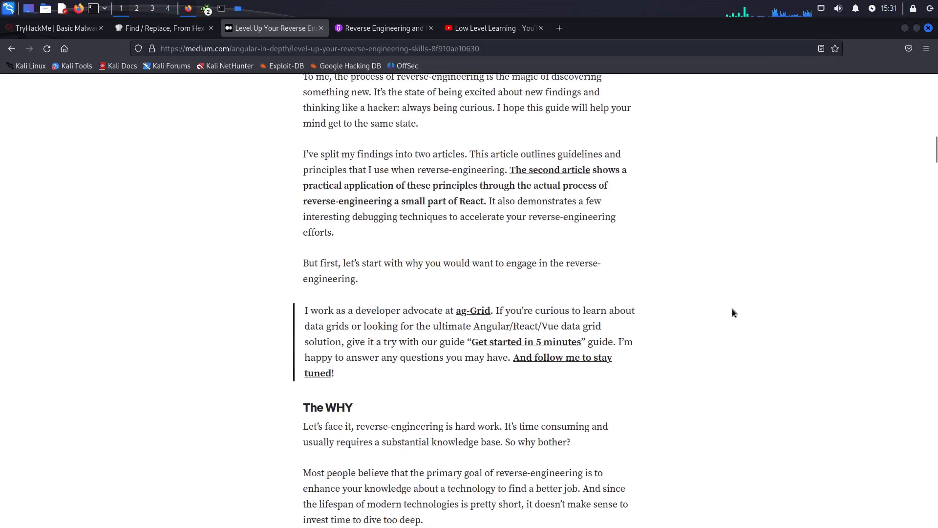
pyautogui.scroll(-15, 732, 309)
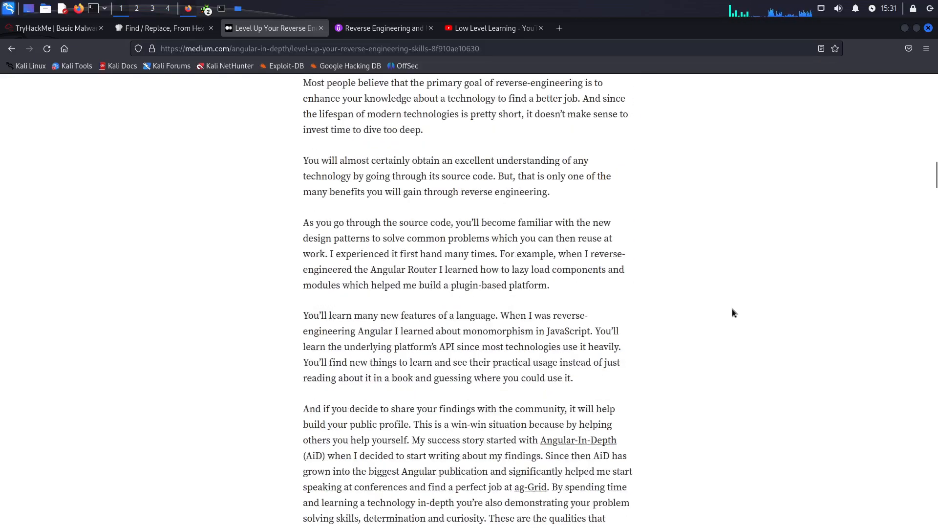
pyautogui.scroll(-12, 732, 313)
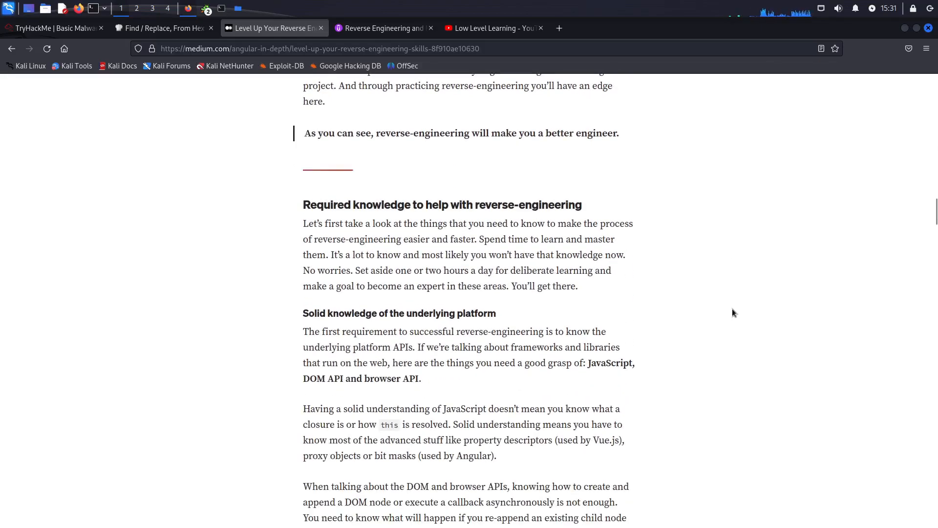
pyautogui.moveTo(588, 363); pyautogui.dragTo(650, 391)
pyautogui.click(690, 370)
pyautogui.scroll(2, 910, 300)
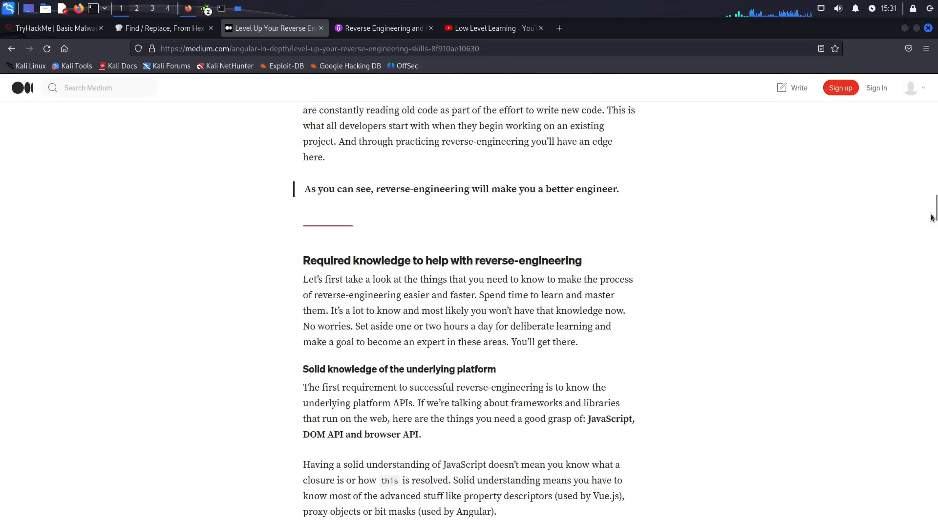
pyautogui.moveTo(933, 211); pyautogui.dragTo(936, 80)
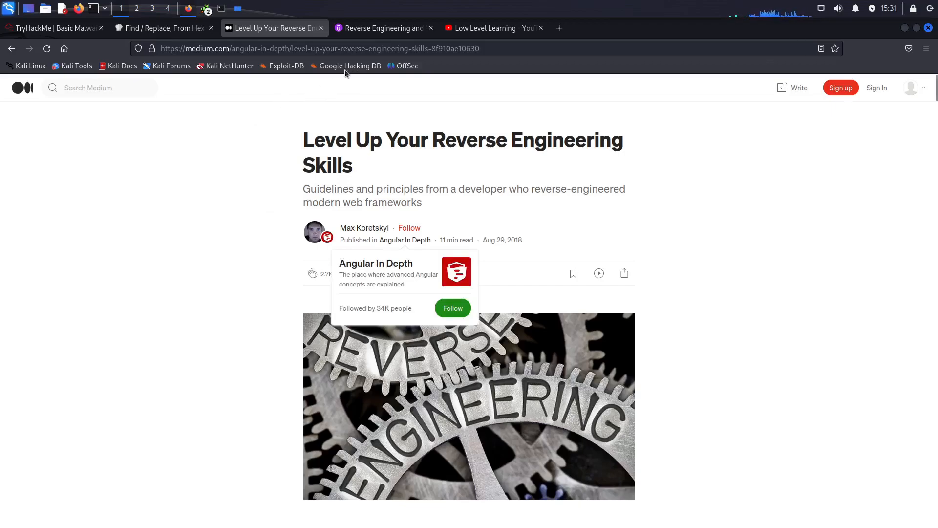
# Step: View the Udemy course Reverse Engineering and Malware Analysis Fundamentals, highlighting its monthly subscription price and the Memory Analysis topic
pyautogui.click(375, 30)
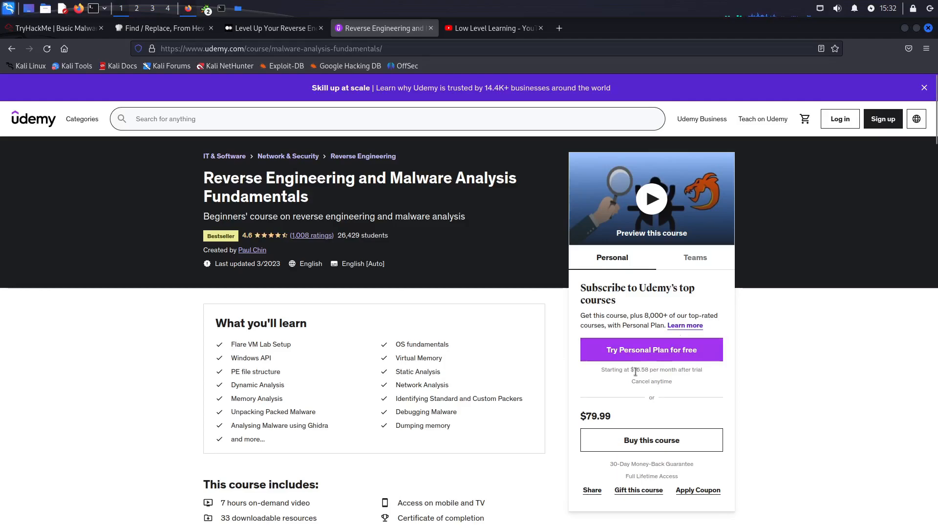
pyautogui.moveTo(630, 369); pyautogui.dragTo(654, 370)
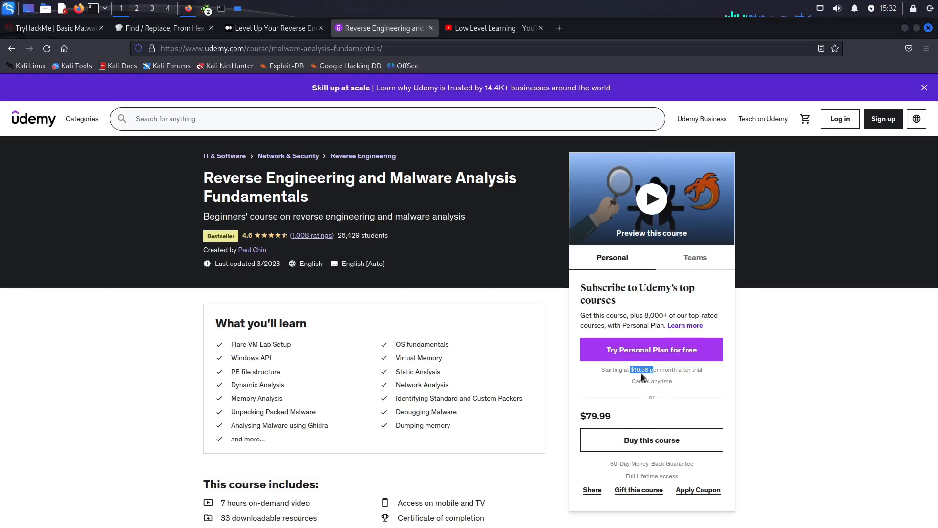
pyautogui.click(592, 384)
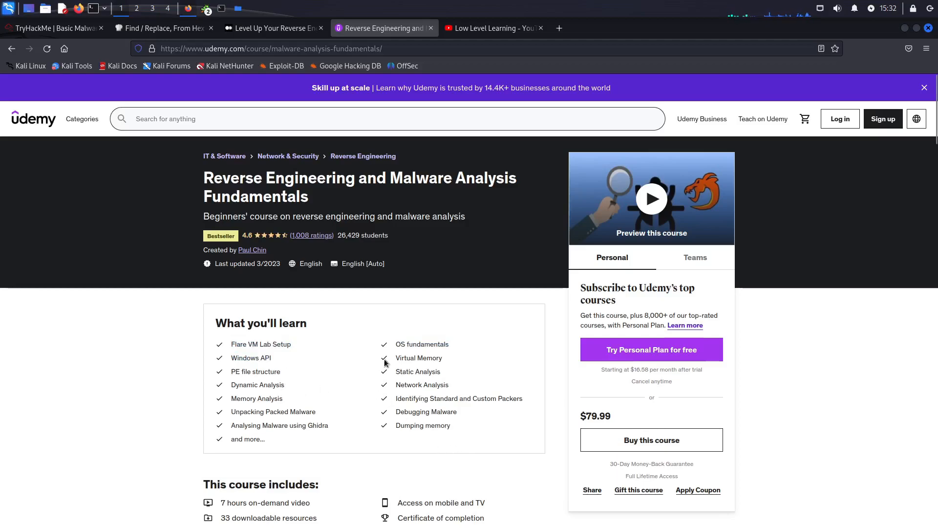
pyautogui.moveTo(279, 399); pyautogui.dragTo(238, 399)
pyautogui.click(244, 402)
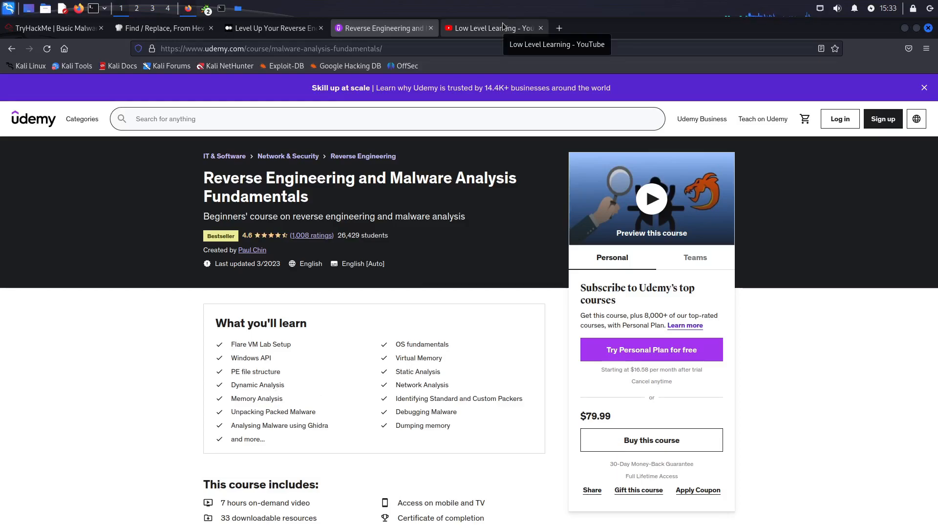
# Step: Browse the Low Level Learning channel's videos on YouTube, looking at the Reverse Engineering 101 video
pyautogui.click(499, 32)
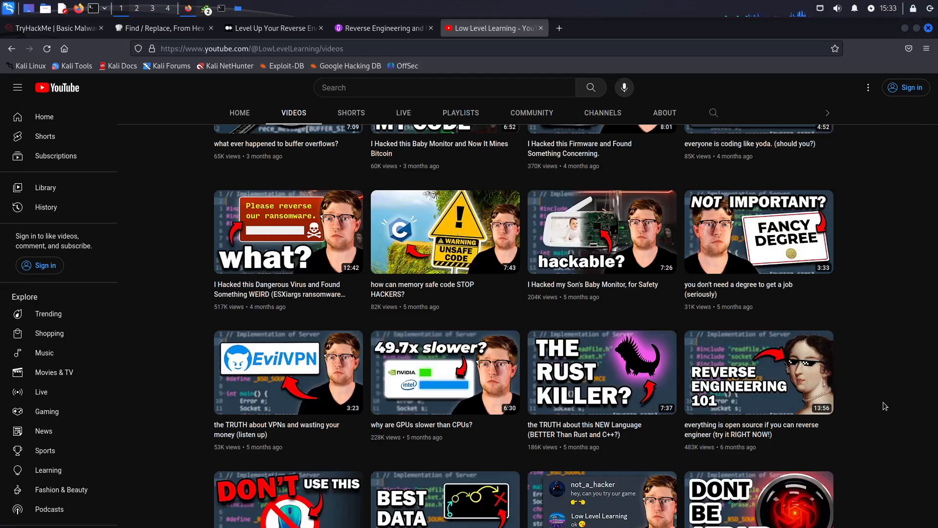
pyautogui.moveTo(790, 380)
pyautogui.moveTo(936, 230)
pyautogui.mouseDown()
pyautogui.moveTo(936, 114)
pyautogui.moveTo(935, 227)
pyautogui.mouseUp()
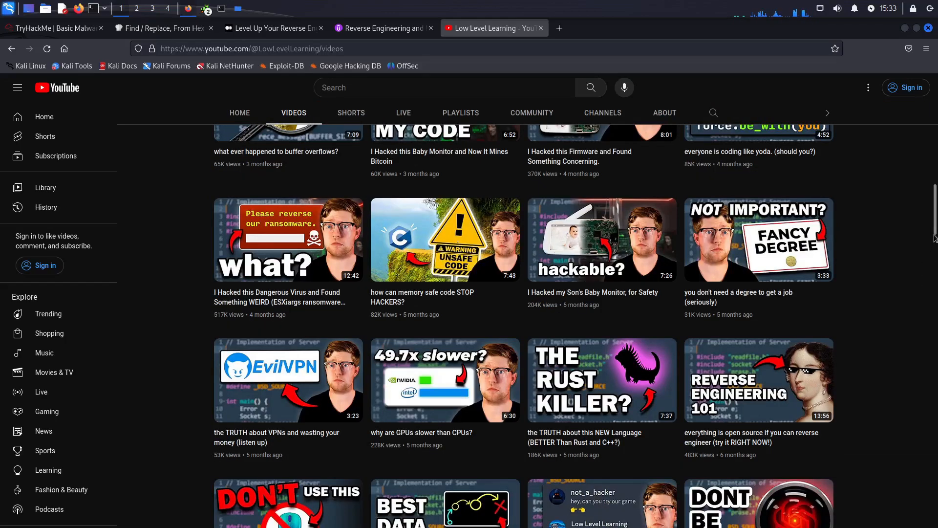
pyautogui.scroll(12, 901, 219)
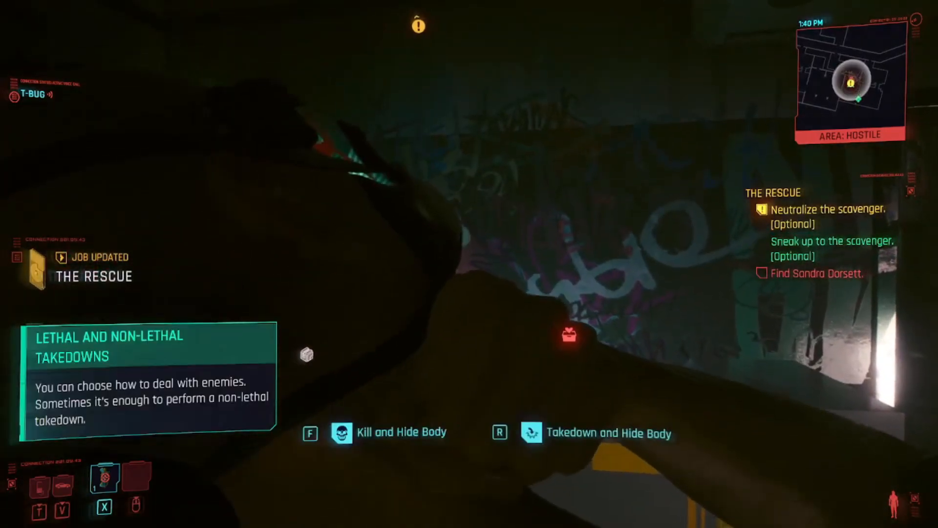
pyautogui.press('f')
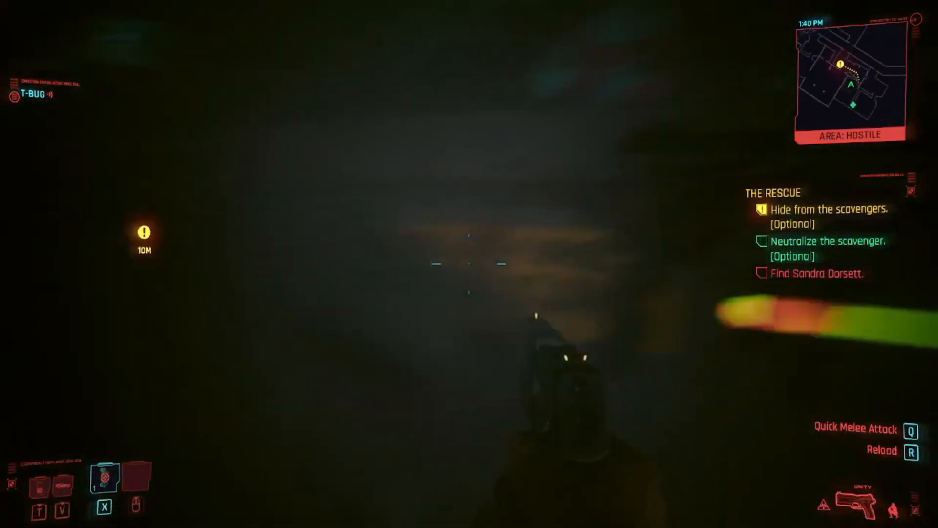
pyautogui.press('w')
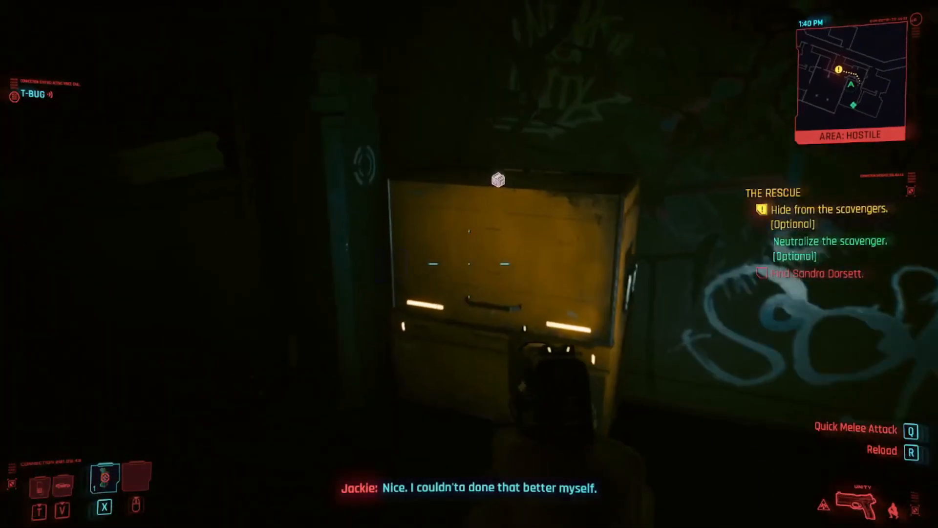